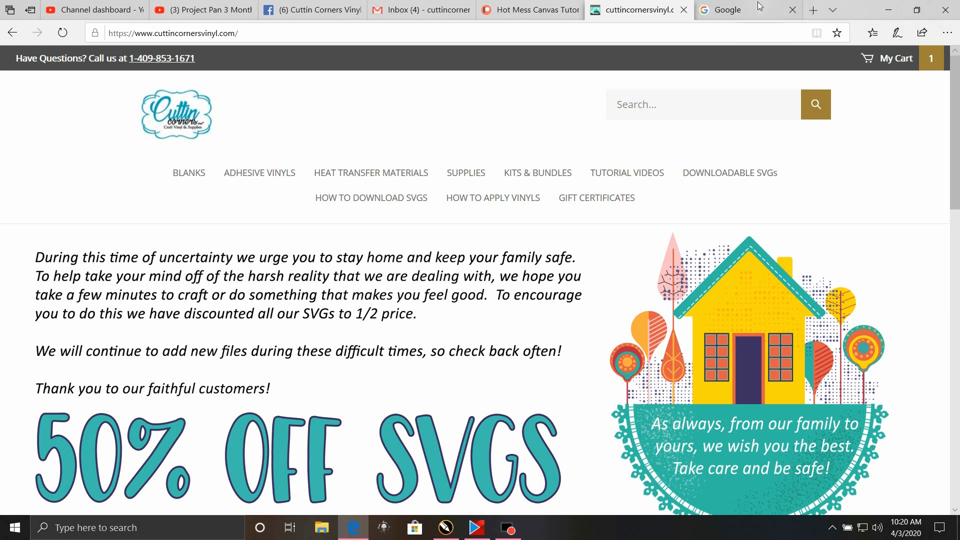
Step: Search Google for "stitch coloring pages" and show the image results
{"action": "mouse_move", "coordinate": [755, 10]}
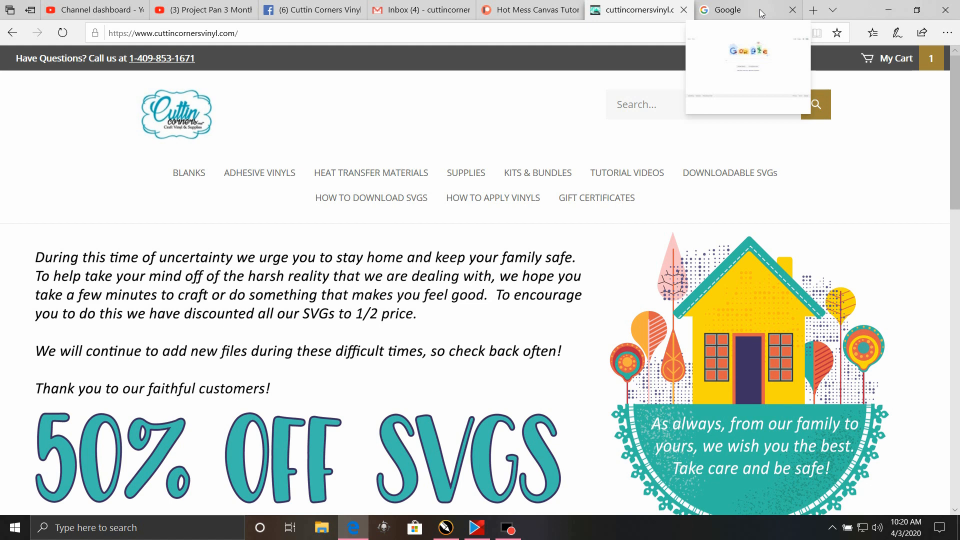
{"action": "left_click", "coordinate": [761, 9]}
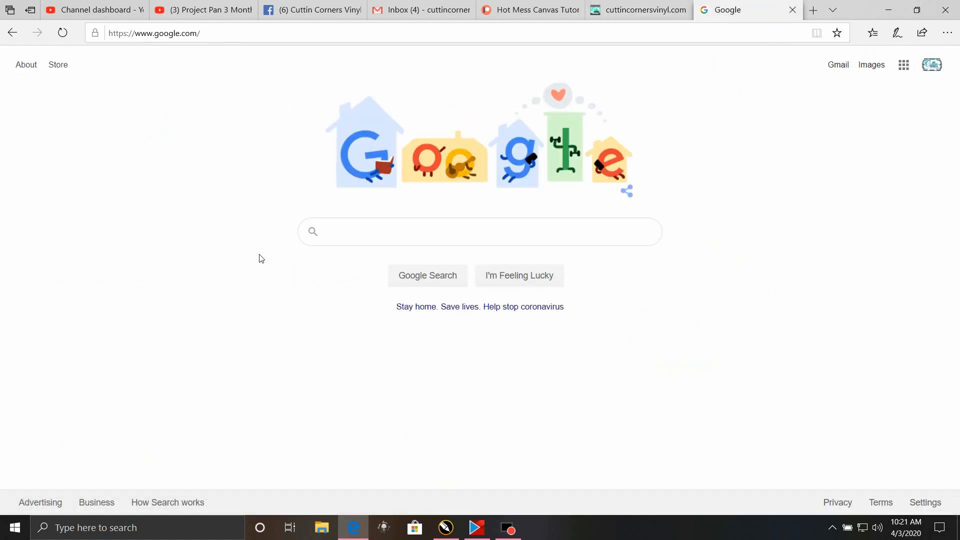
{"action": "left_click", "coordinate": [448, 245]}
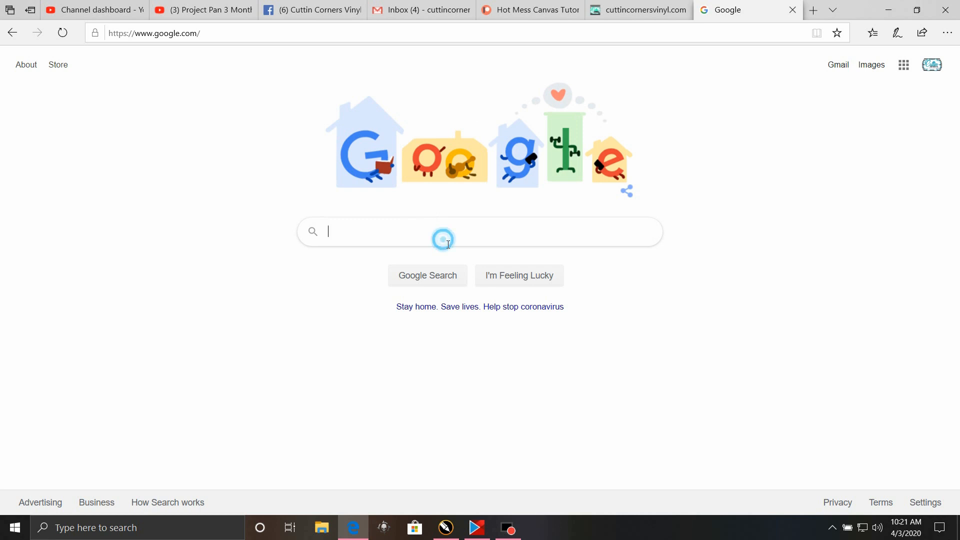
{"action": "type", "text": "s"}
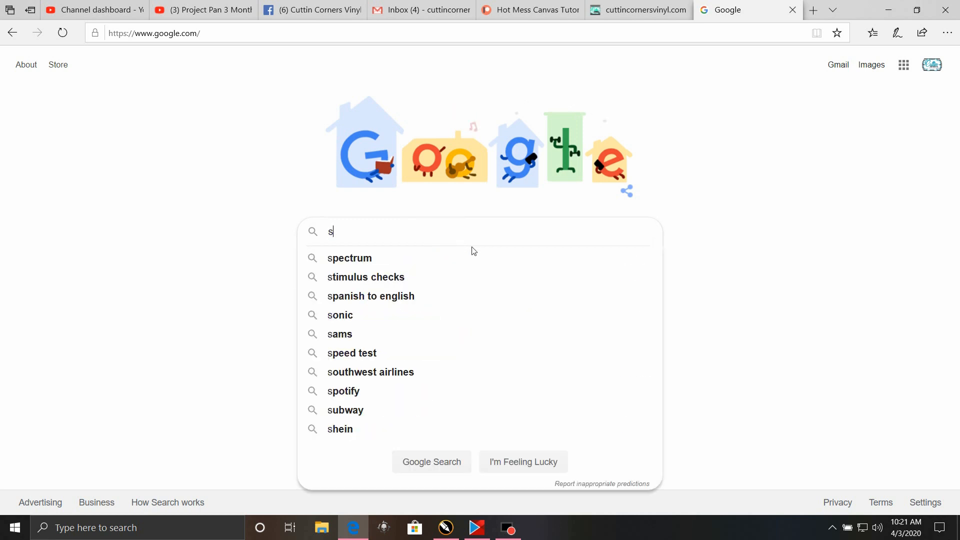
{"action": "type", "text": "titch"}
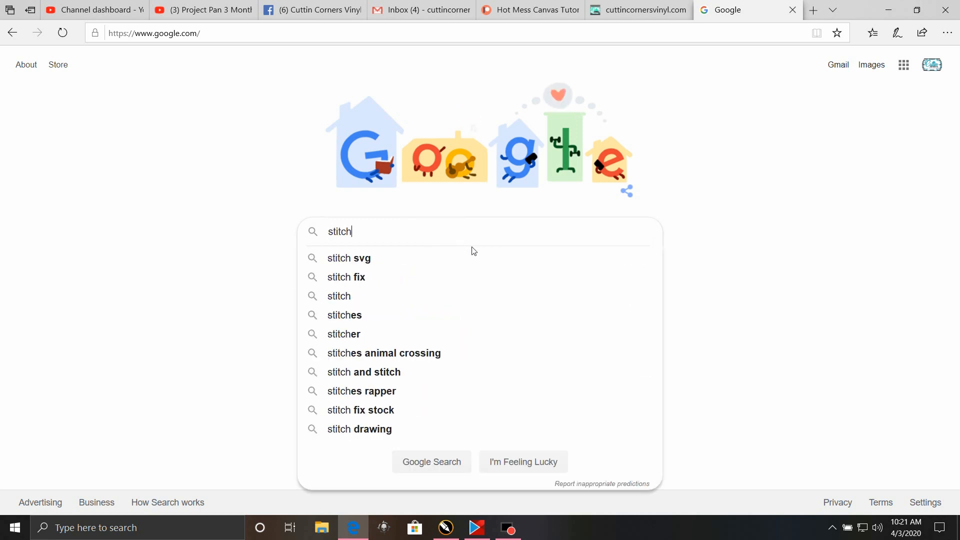
{"action": "type", "text": " colo"}
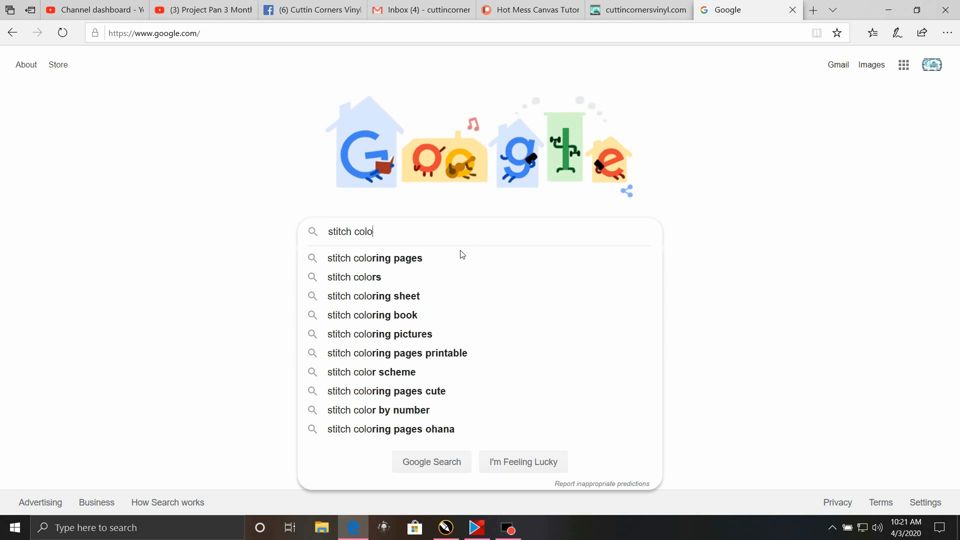
{"action": "left_click", "coordinate": [452, 257]}
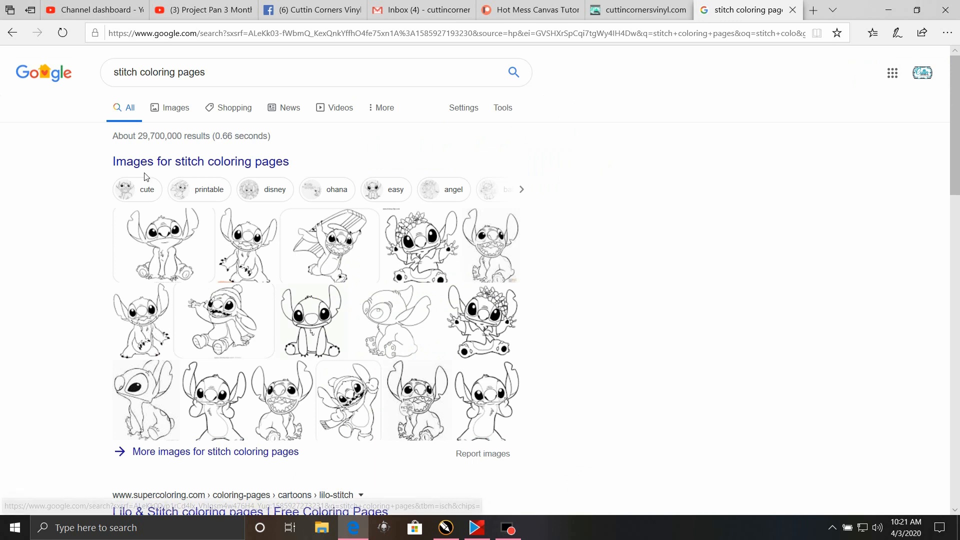
{"action": "left_click", "coordinate": [182, 114]}
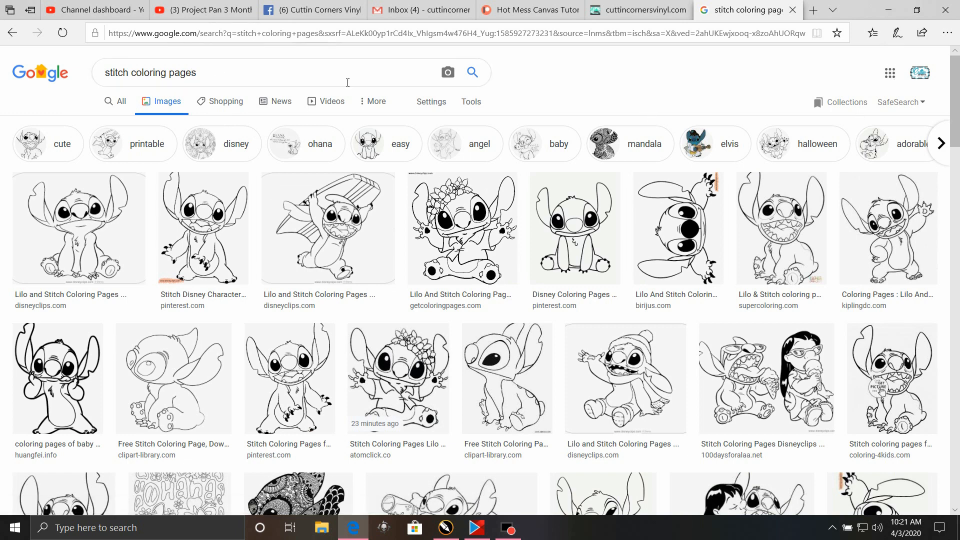
Step: Filter the image results to the Large size and to Black and white
{"action": "left_click", "coordinate": [424, 110]}
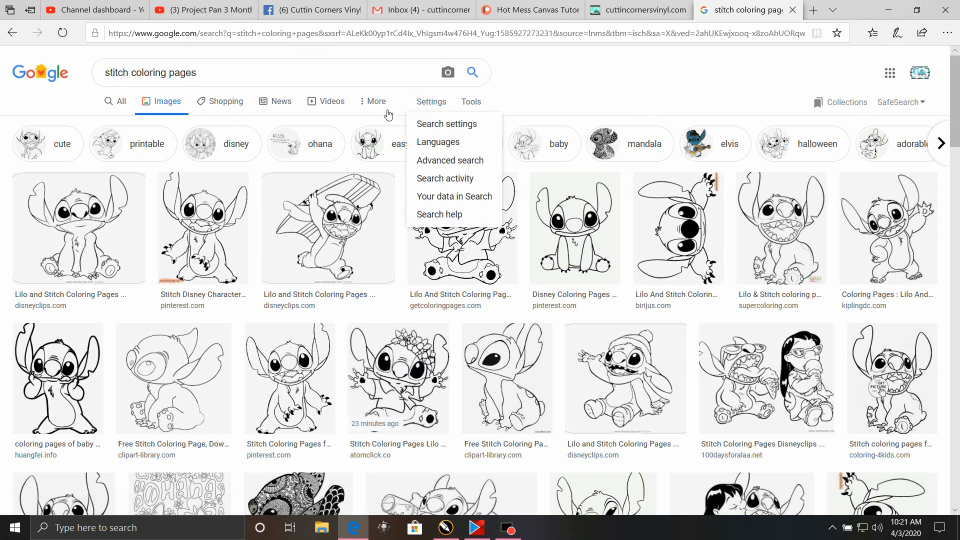
{"action": "left_click", "coordinate": [371, 103]}
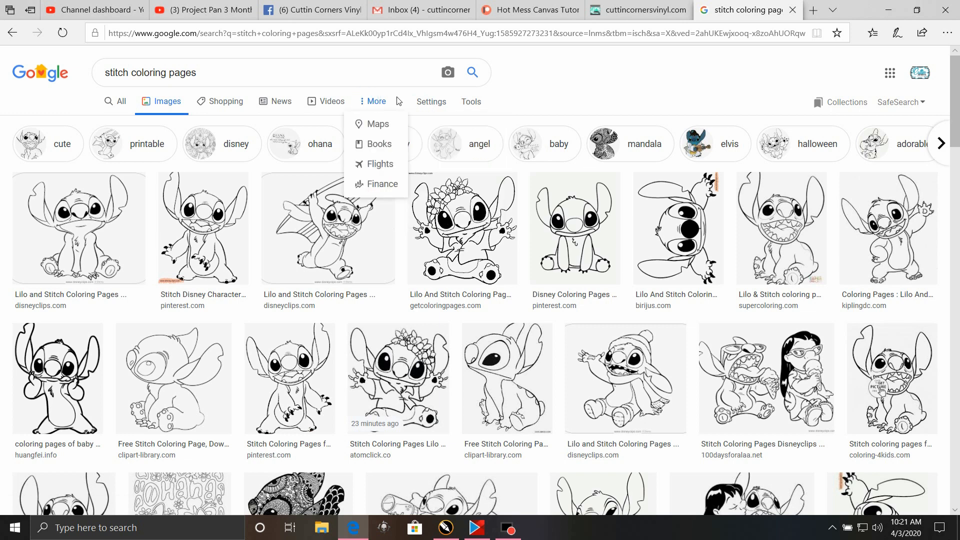
{"action": "left_click", "coordinate": [485, 98]}
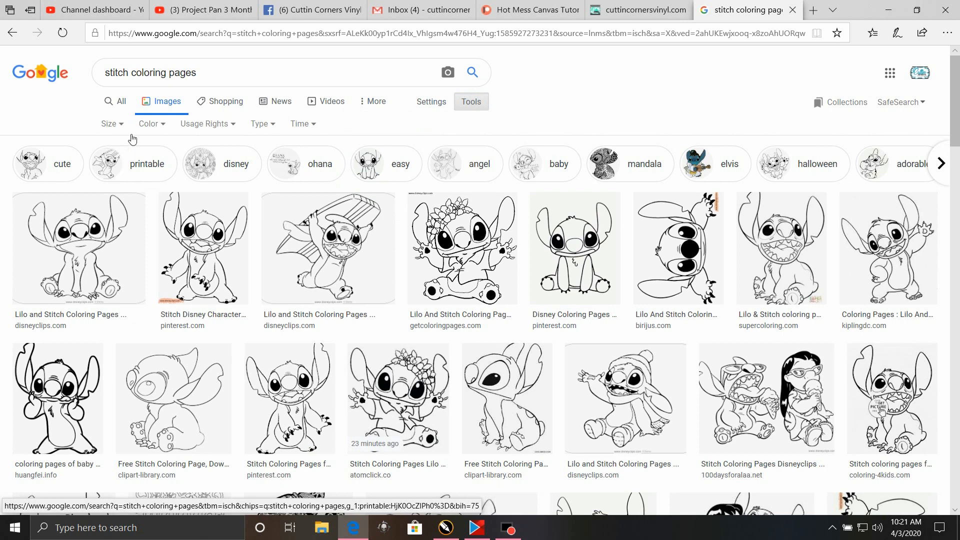
{"action": "left_click", "coordinate": [116, 129]}
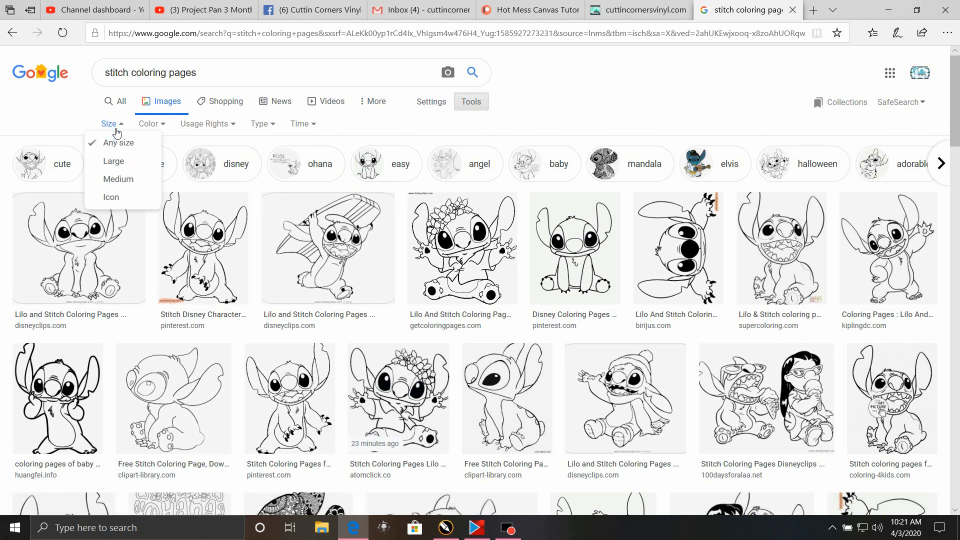
{"action": "left_click", "coordinate": [115, 160]}
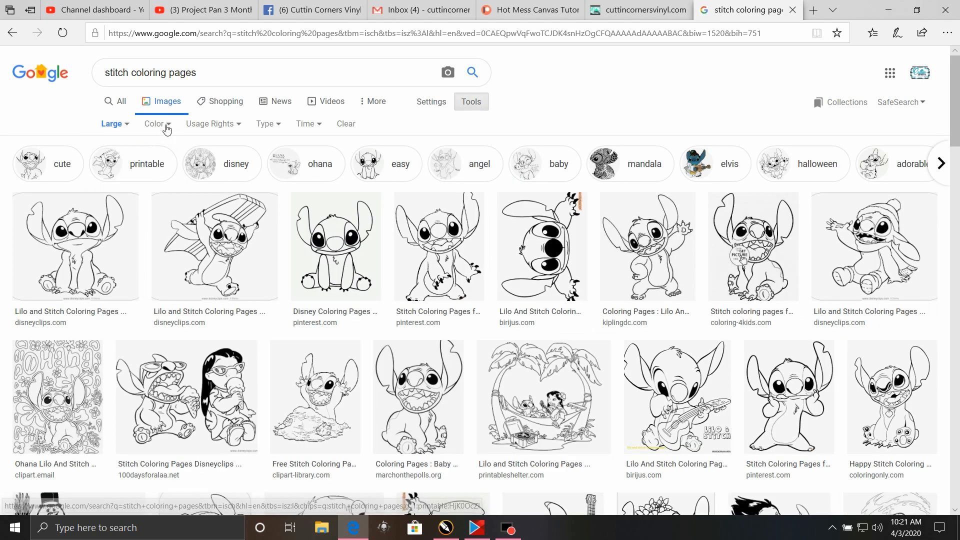
{"action": "left_click", "coordinate": [159, 124]}
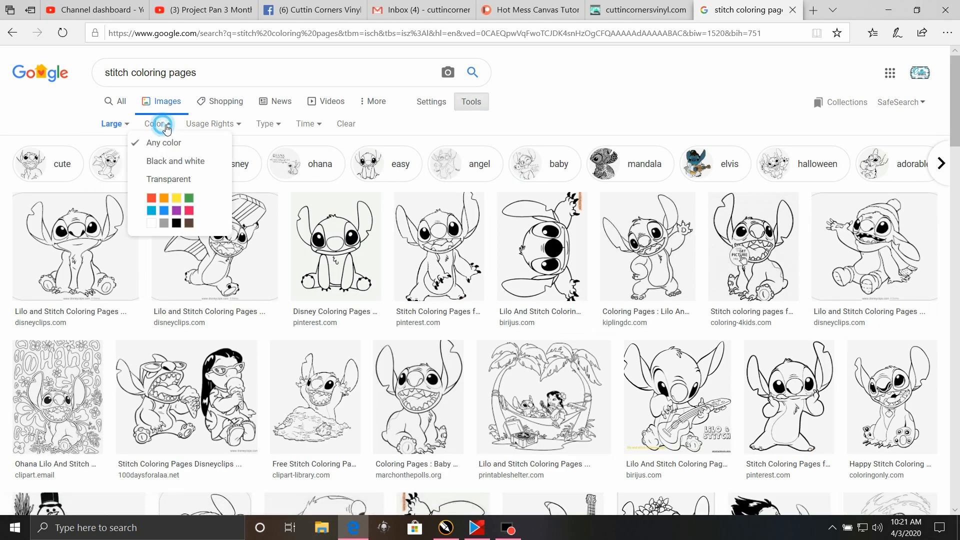
{"action": "left_click", "coordinate": [176, 161]}
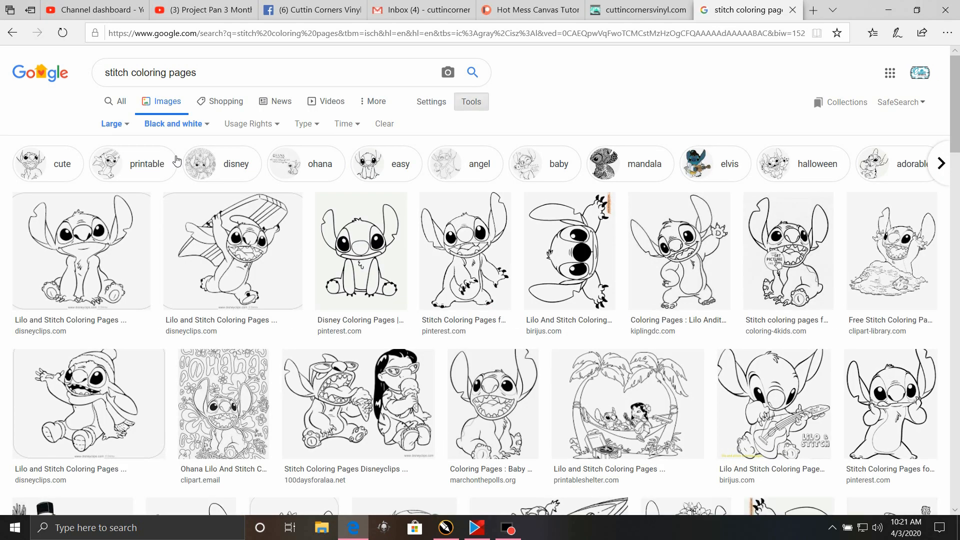
Step: Restrict the image results to the Clip Art type, leaving usage rights unfiltered
{"action": "left_click", "coordinate": [246, 125]}
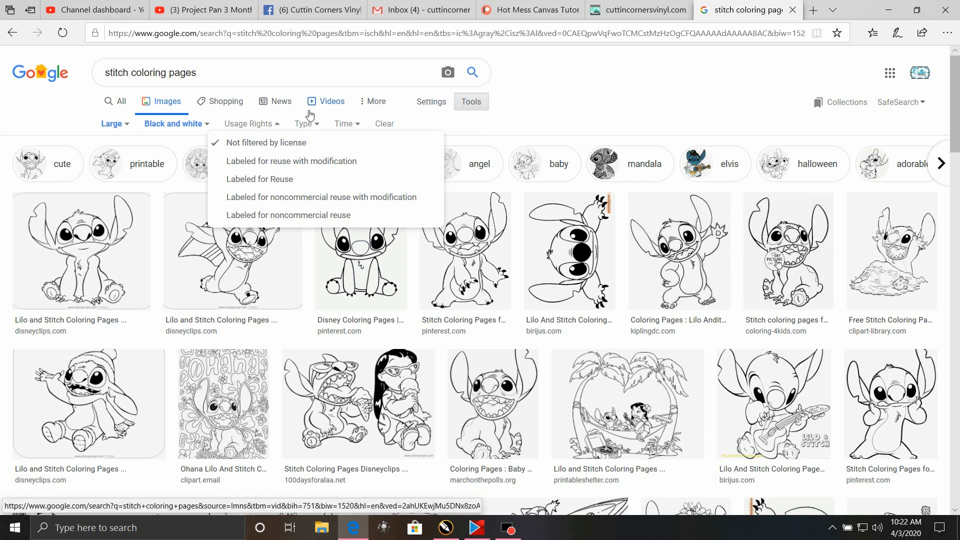
{"action": "left_click", "coordinate": [308, 126]}
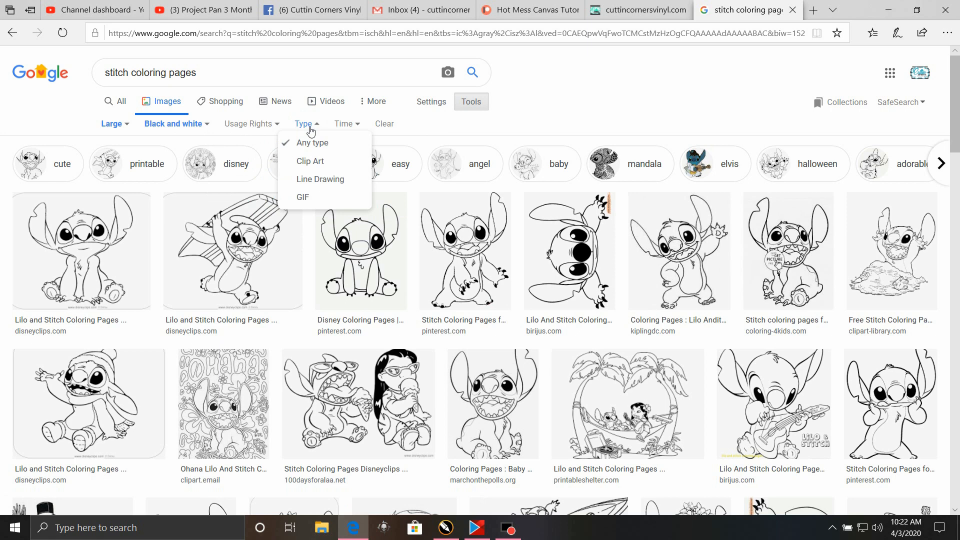
{"action": "left_click", "coordinate": [305, 162]}
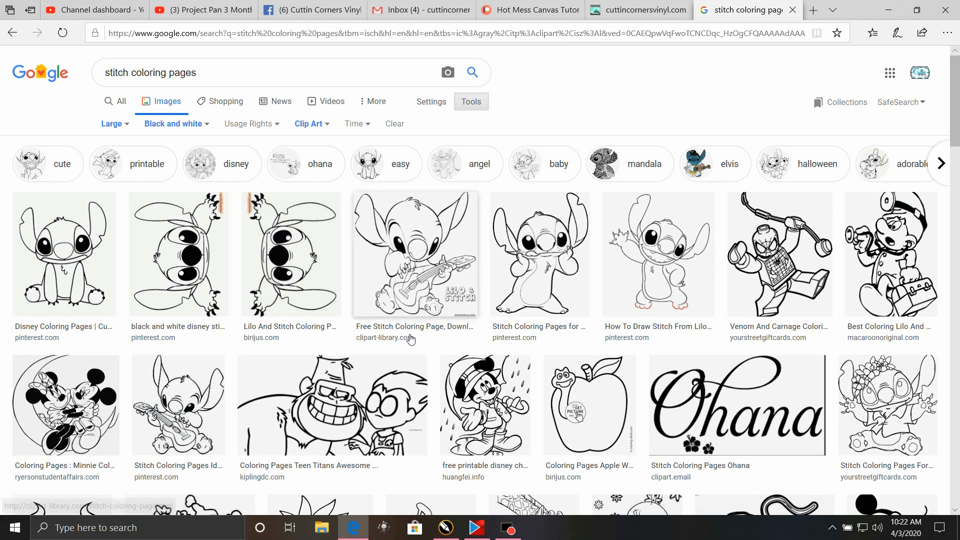
Step: Open the Stitch picture with both hands pulling at its mouth and save it to Downloads as a GIF named stitch
{"action": "scroll", "coordinate": [406, 310], "scroll_direction": "down", "scroll_amount": 2}
{"action": "scroll", "coordinate": [406, 310], "scroll_direction": "down", "scroll_amount": 2}
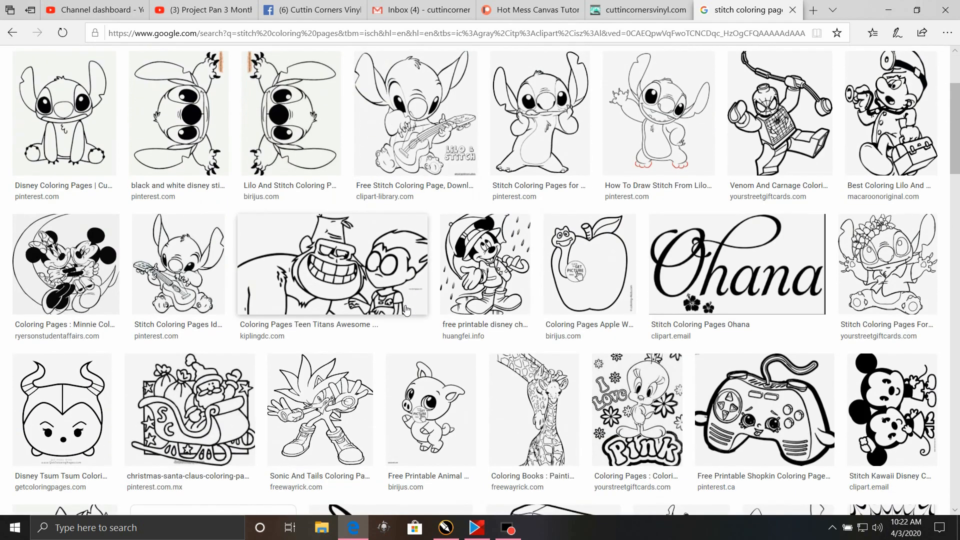
{"action": "scroll", "coordinate": [406, 310], "scroll_direction": "up", "scroll_amount": 2}
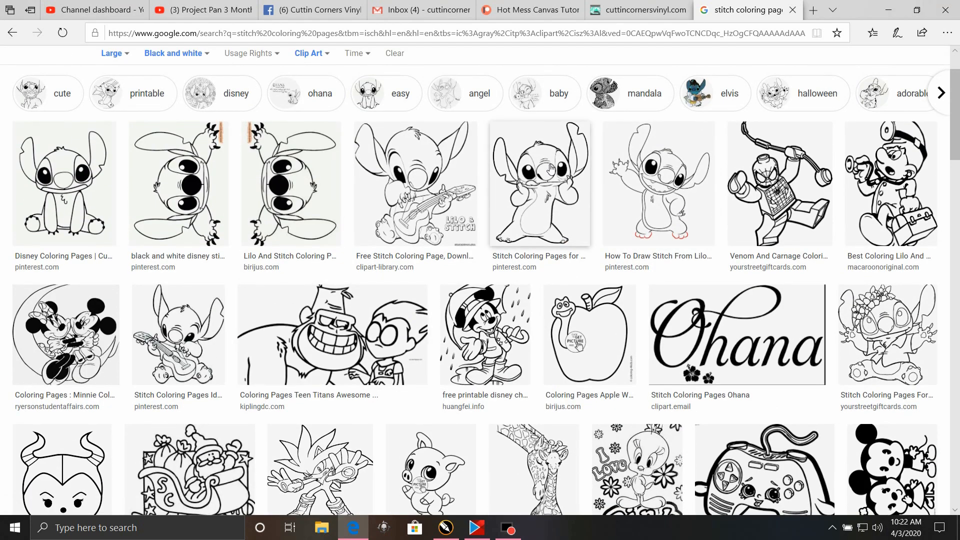
{"action": "left_click", "coordinate": [530, 208]}
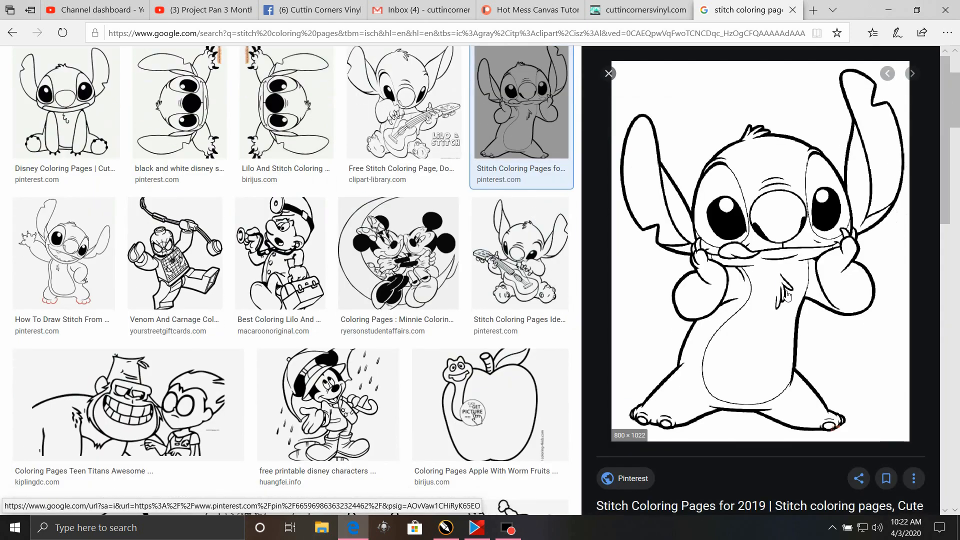
{"action": "right_click", "coordinate": [787, 295]}
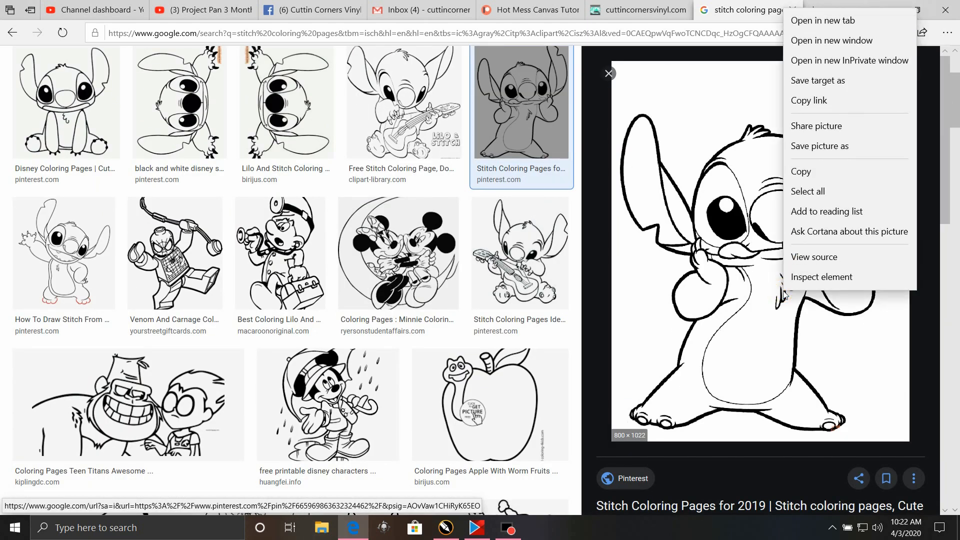
{"action": "left_click", "coordinate": [809, 150]}
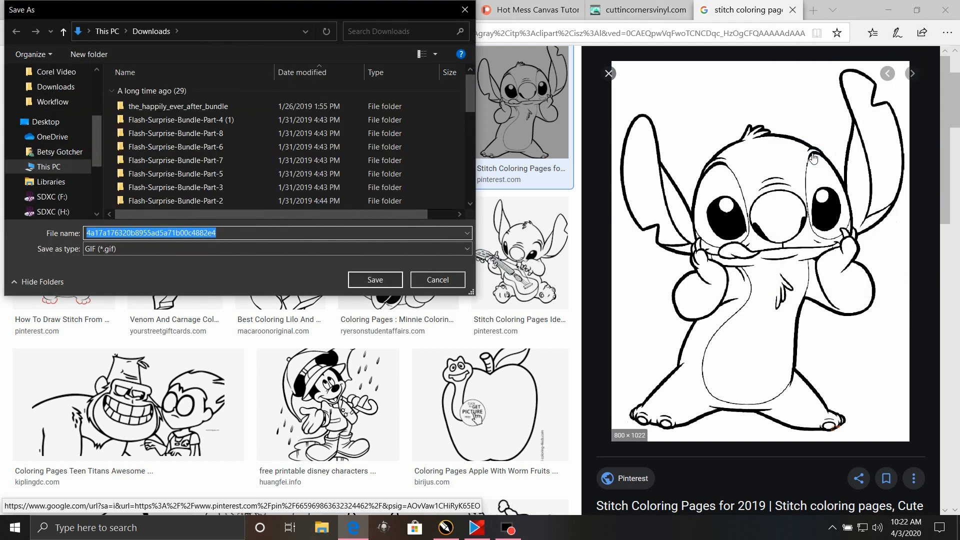
{"action": "type", "text": "stitch"}
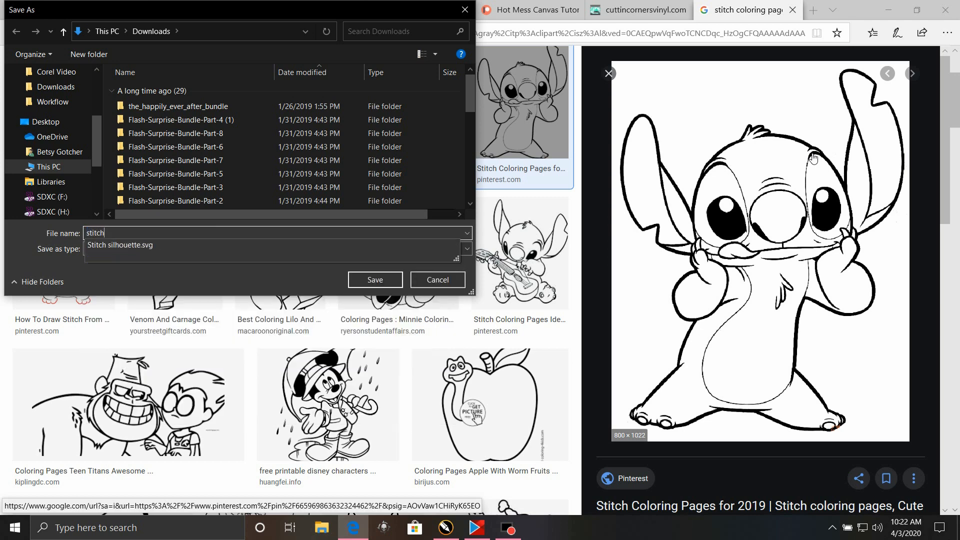
{"action": "left_click", "coordinate": [368, 283]}
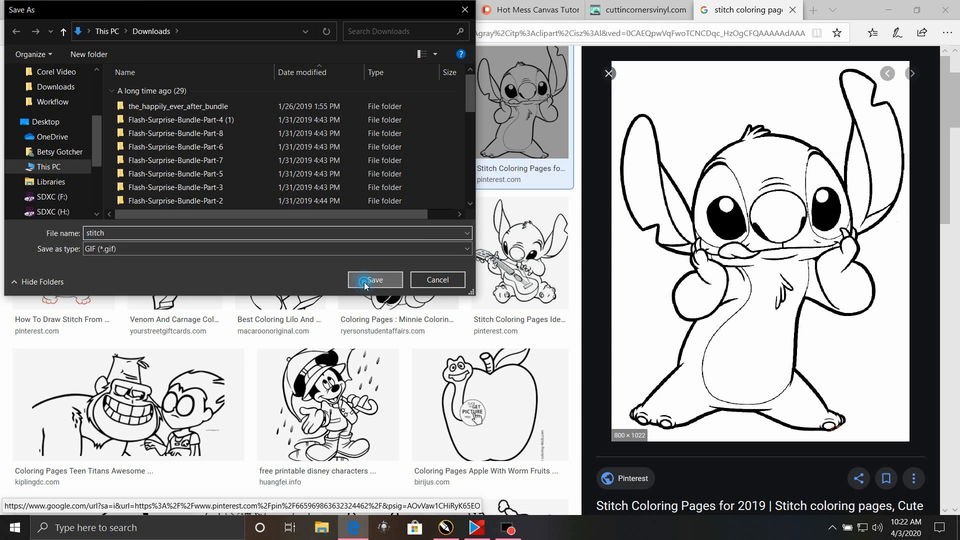
Step: Switch to CorelDRAW, import the stitch file from the recent files, and place it over the page at its original size
{"action": "left_click", "coordinate": [439, 532]}
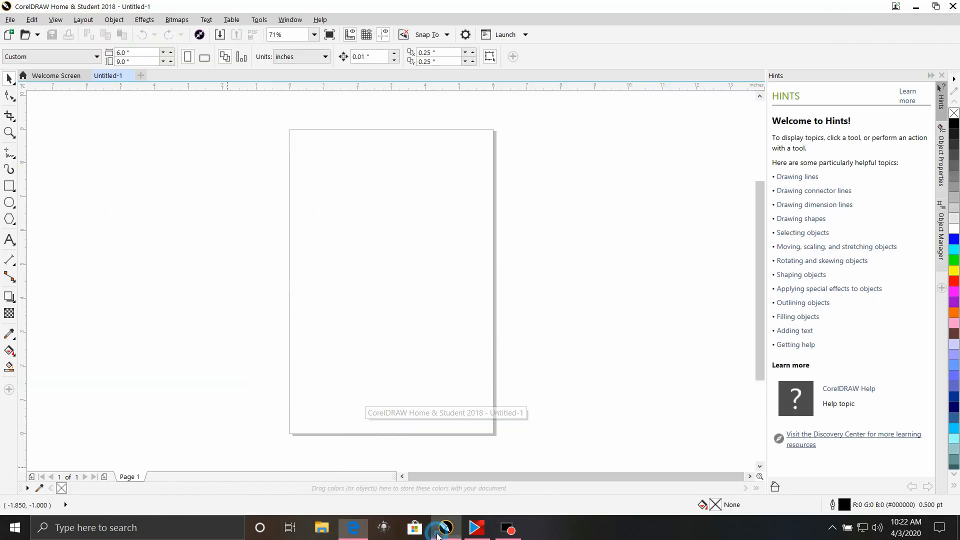
{"action": "left_click", "coordinate": [12, 20]}
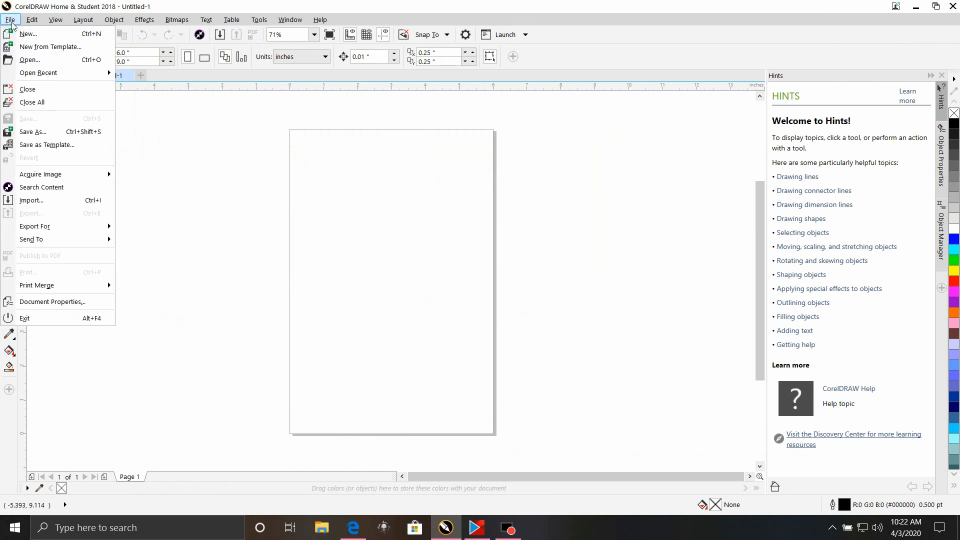
{"action": "left_click", "coordinate": [77, 200]}
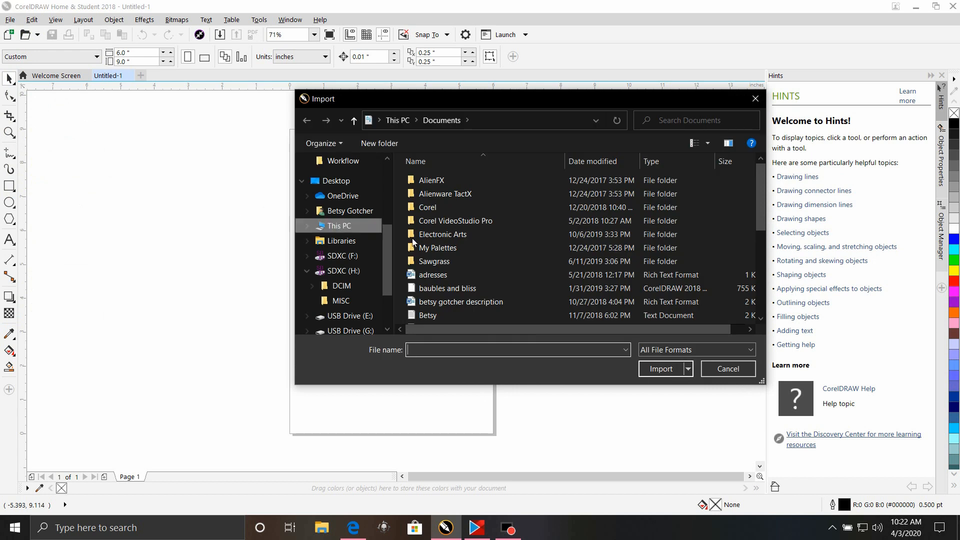
{"action": "scroll", "coordinate": [359, 176], "scroll_direction": "up", "scroll_amount": 4}
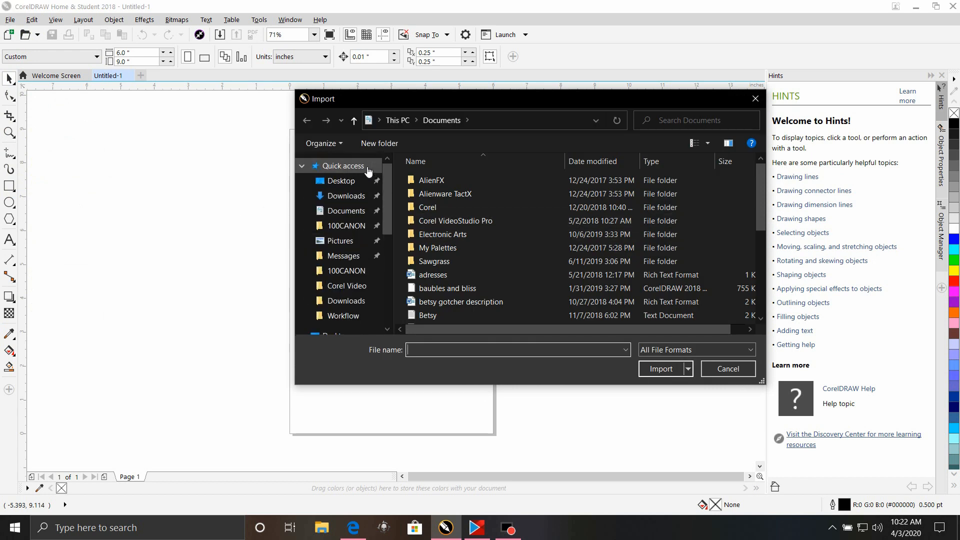
{"action": "left_click", "coordinate": [368, 165]}
{"action": "scroll", "coordinate": [446, 249], "scroll_direction": "down", "scroll_amount": 3}
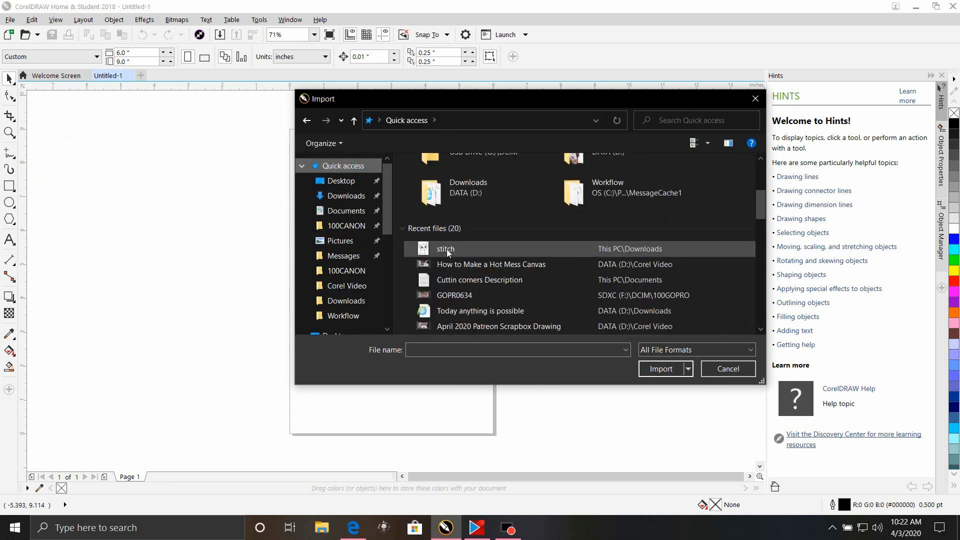
{"action": "left_click", "coordinate": [446, 249]}
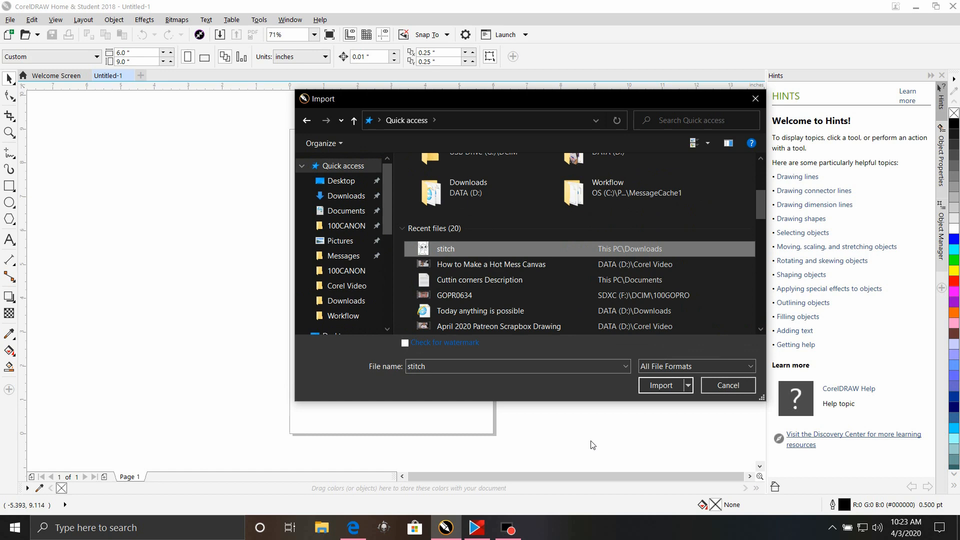
{"action": "left_click", "coordinate": [660, 381]}
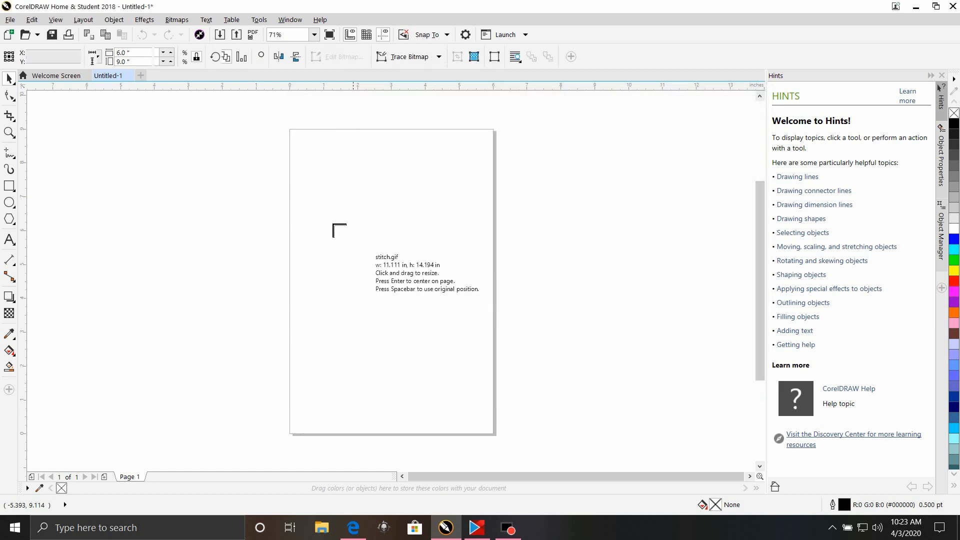
{"action": "left_click", "coordinate": [333, 224]}
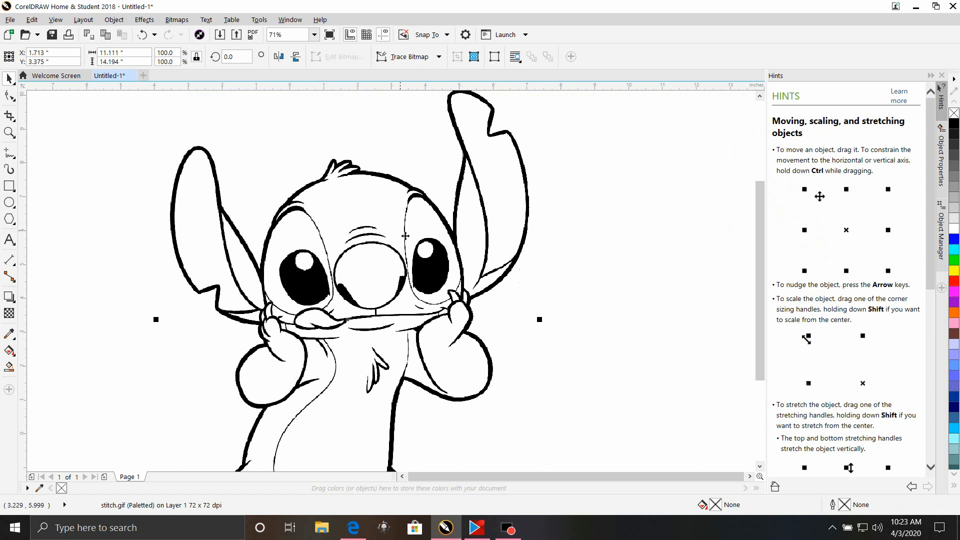
Step: Start an outline trace of the Stitch bitmap as a detailed logo and compare the original and traced previews up close
{"action": "left_click", "coordinate": [409, 57]}
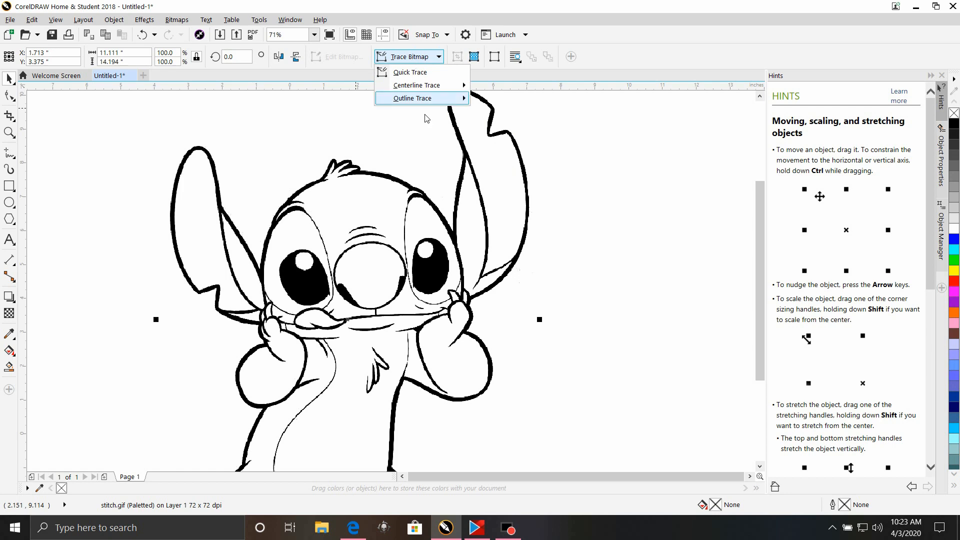
{"action": "mouse_move", "coordinate": [432, 103]}
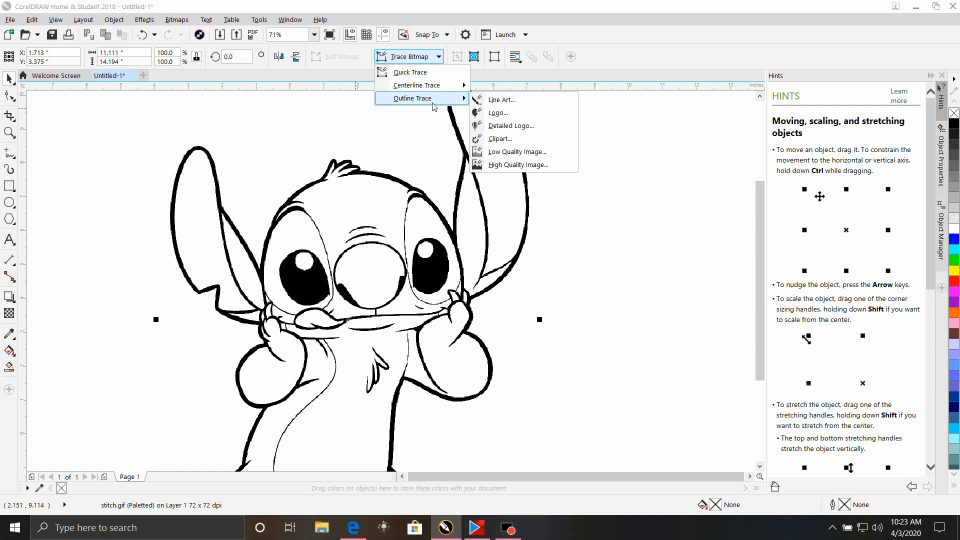
{"action": "left_click", "coordinate": [556, 126]}
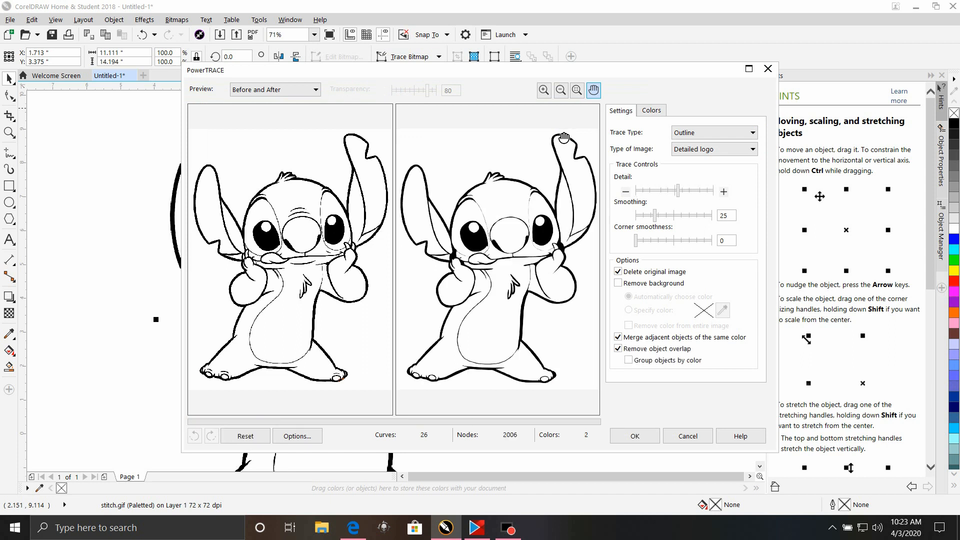
{"action": "scroll", "coordinate": [530, 289], "scroll_direction": "up", "scroll_amount": 2}
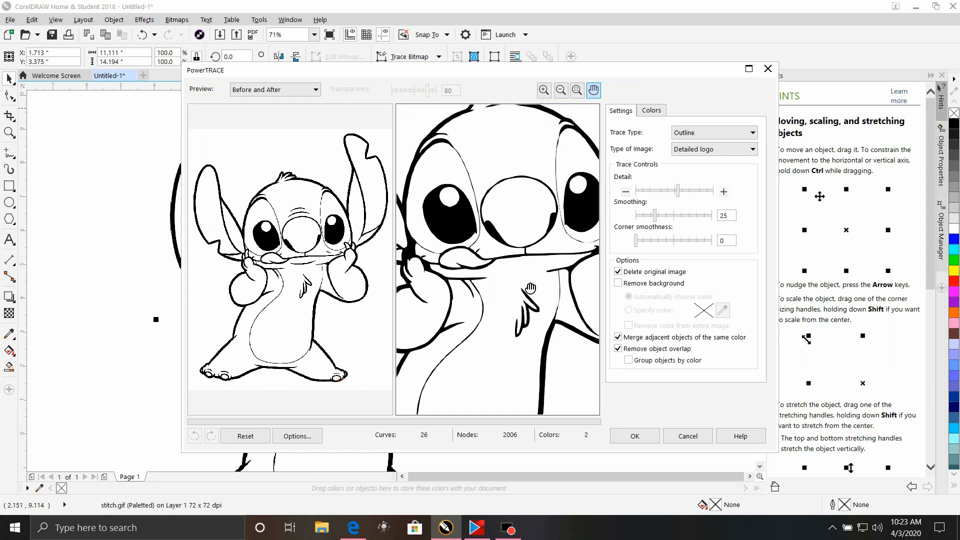
{"action": "scroll", "coordinate": [530, 289], "scroll_direction": "up", "scroll_amount": 2}
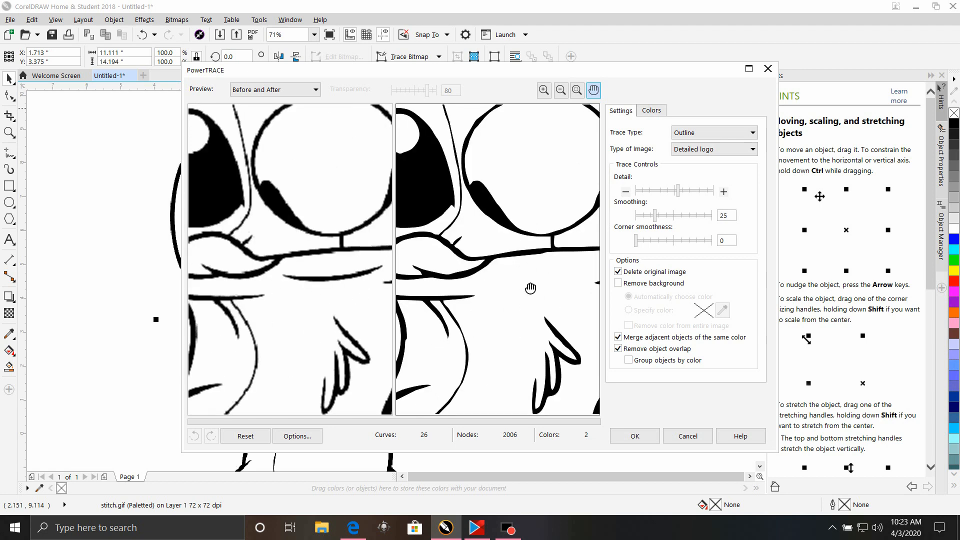
{"action": "scroll", "coordinate": [530, 289], "scroll_direction": "down", "scroll_amount": 3}
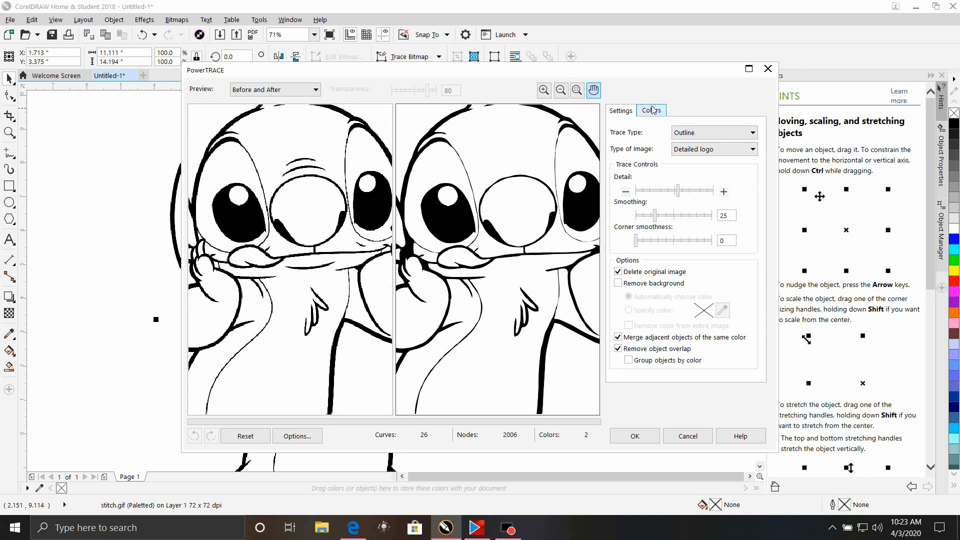
{"action": "scroll", "coordinate": [222, 369], "scroll_direction": "down", "scroll_amount": 3}
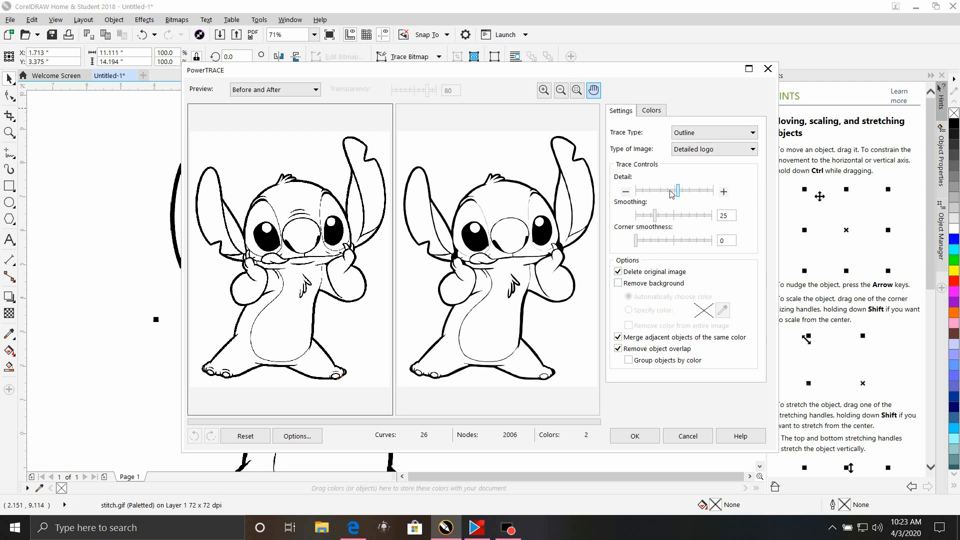
Step: Raise the trace detail in stages to near its maximum, keeping smoothing at 25, and apply the trace
{"action": "left_click_drag", "start_coordinate": [682, 192], "coordinate": [684, 193]}
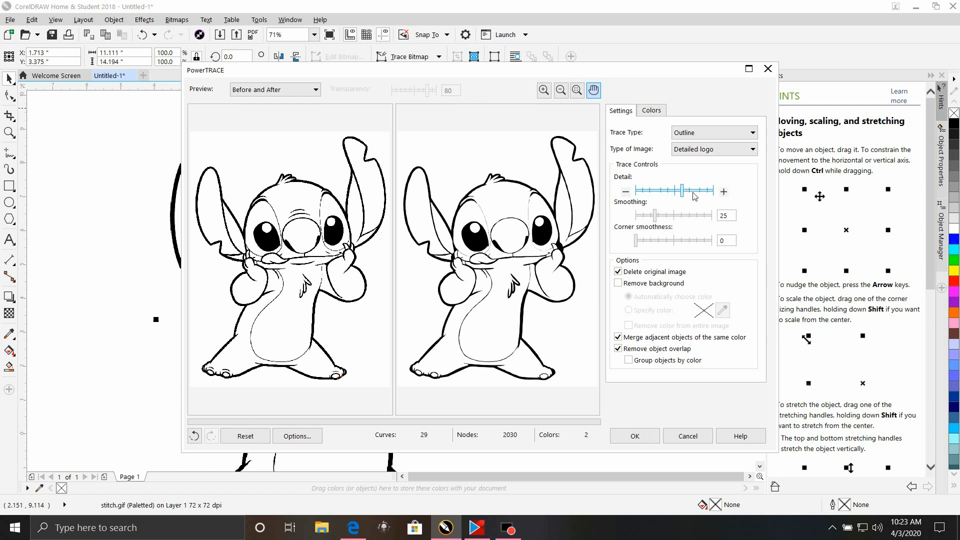
{"action": "left_click", "coordinate": [691, 193]}
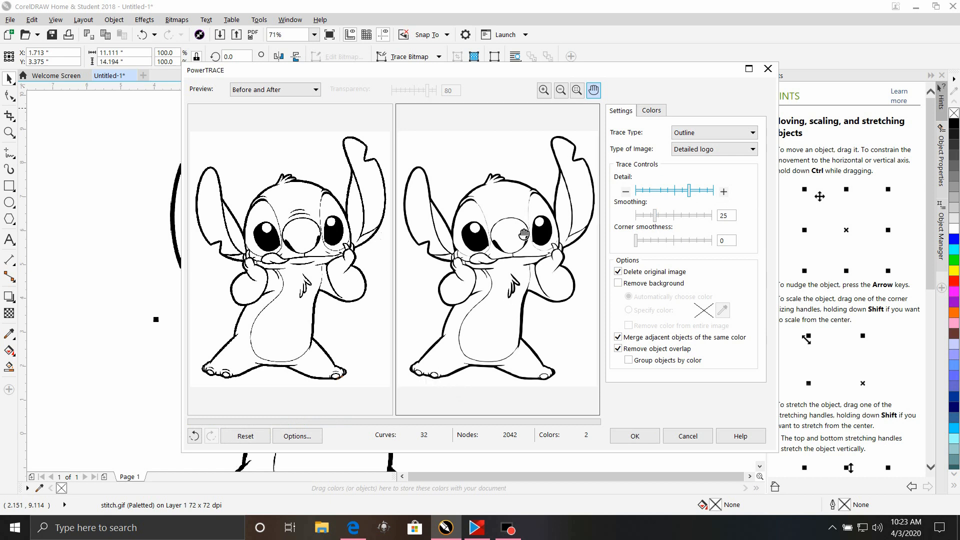
{"action": "left_click", "coordinate": [705, 192]}
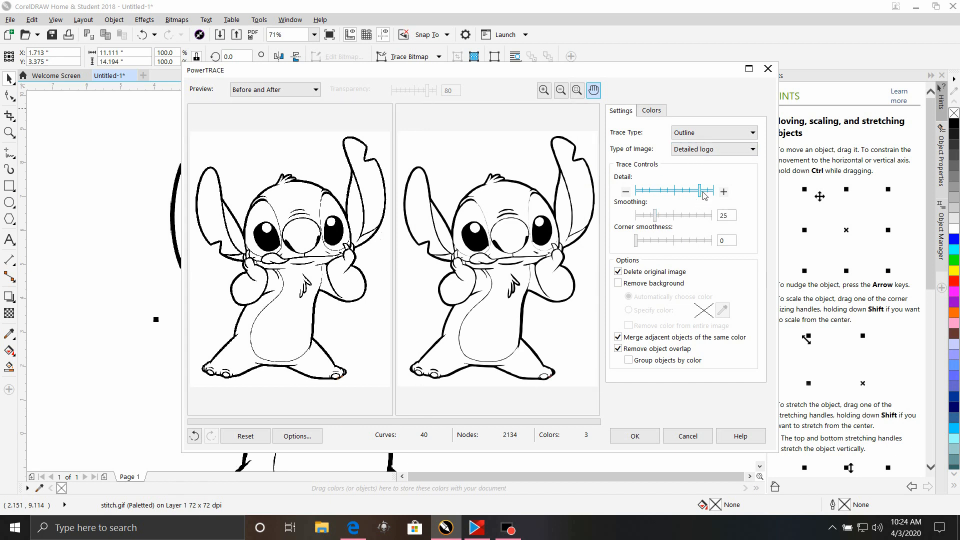
{"action": "left_click_drag", "start_coordinate": [705, 195], "coordinate": [710, 195]}
{"action": "left_click", "coordinate": [636, 435]}
Step: Move the traced Stitch group up and to the right, clear of its original position
{"action": "mouse_move", "coordinate": [390, 355]}
{"action": "left_mouse_down"}
{"action": "mouse_move", "coordinate": [603, 346]}
{"action": "mouse_move", "coordinate": [421, 351]}
{"action": "left_mouse_up"}
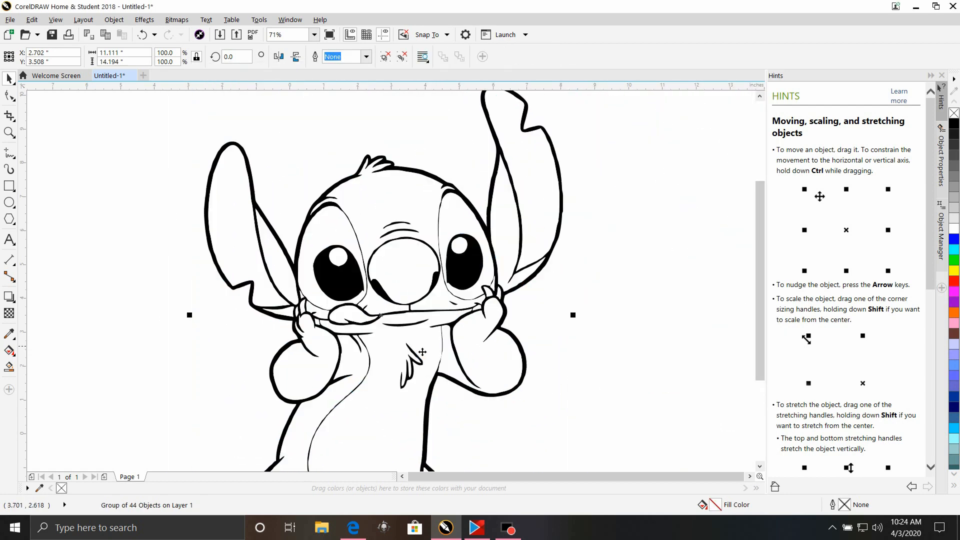
{"action": "scroll", "coordinate": [421, 352], "scroll_direction": "down", "scroll_amount": 5}
{"action": "scroll", "coordinate": [422, 352], "scroll_direction": "up", "scroll_amount": 3}
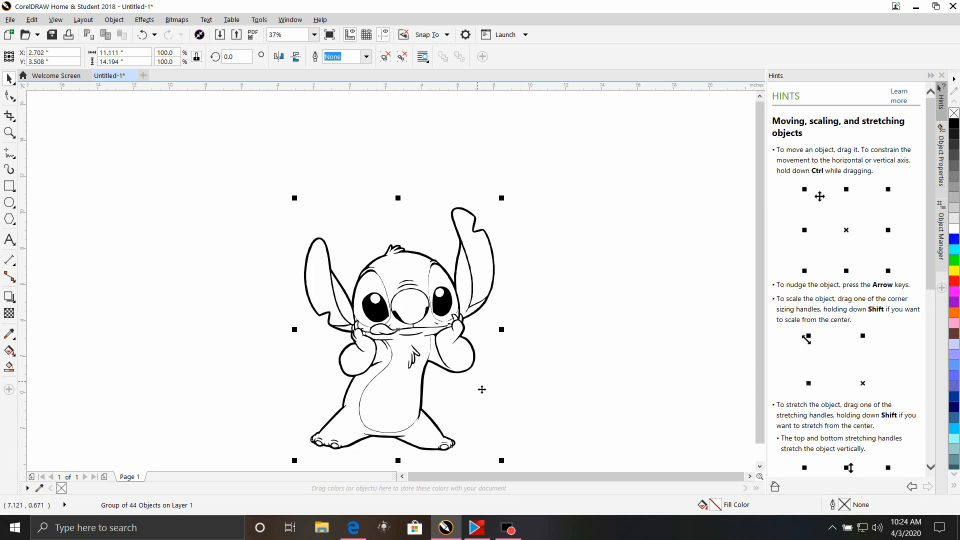
{"action": "left_click_drag", "start_coordinate": [406, 374], "coordinate": [423, 347]}
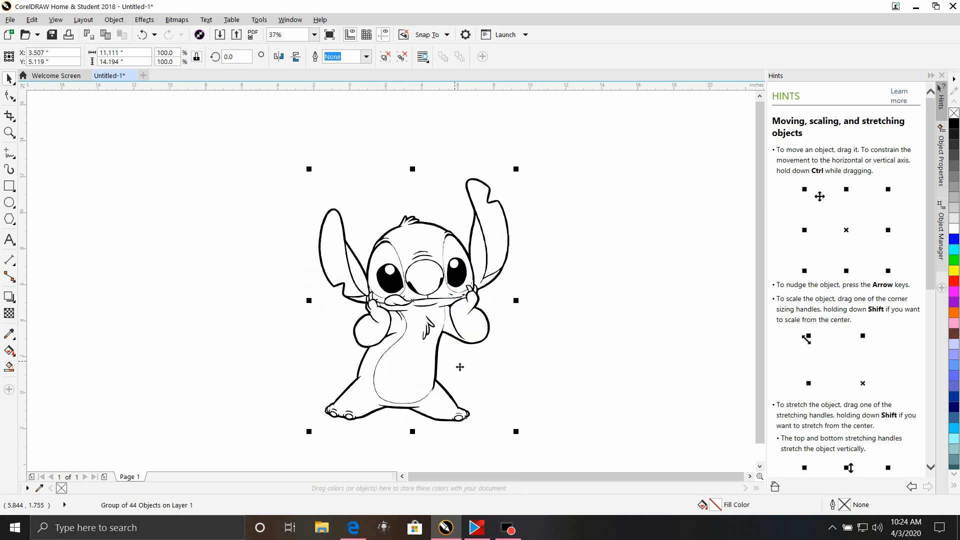
Step: Ungroup all objects of the traced Stitch, pull the white background shape out from behind it and delete that shape
{"action": "right_click", "coordinate": [482, 359]}
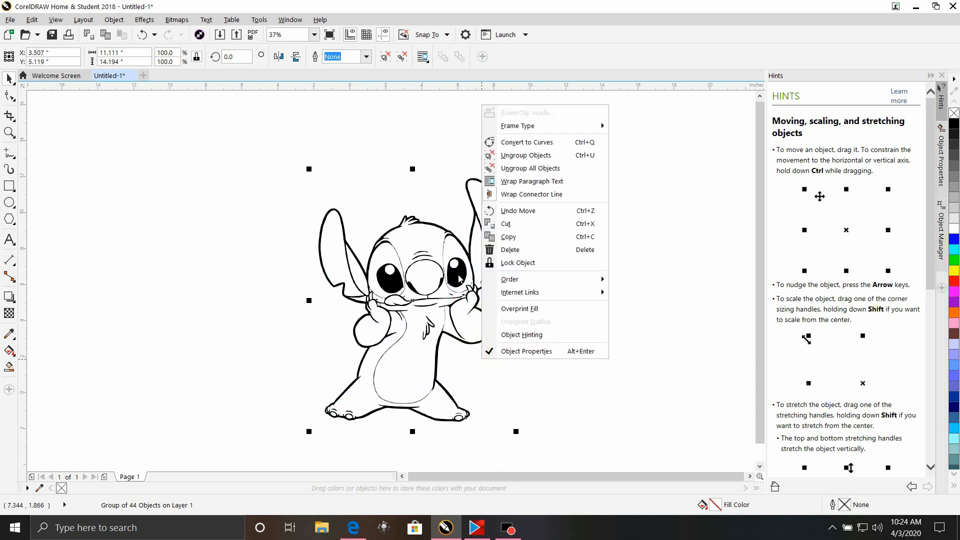
{"action": "left_click", "coordinate": [535, 169]}
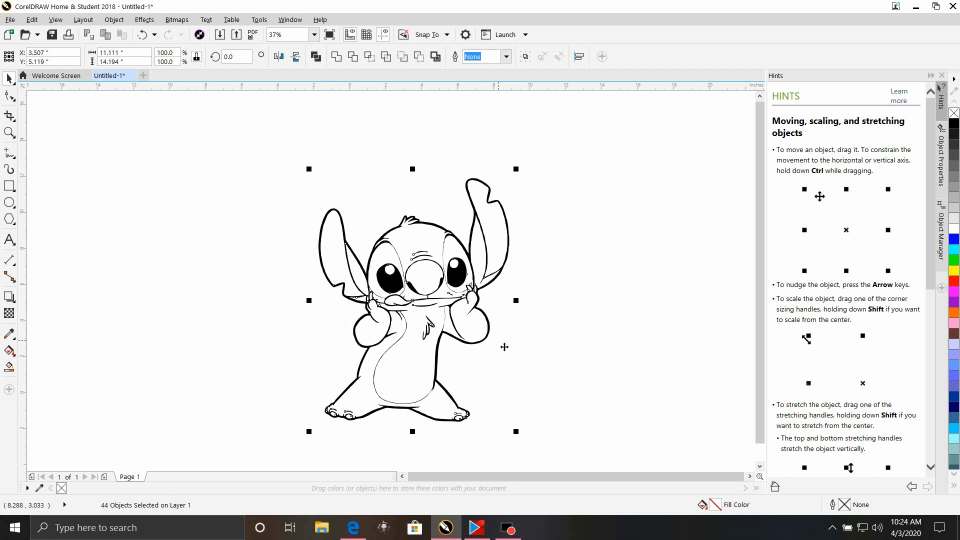
{"action": "left_click_drag", "start_coordinate": [502, 372], "coordinate": [588, 386]}
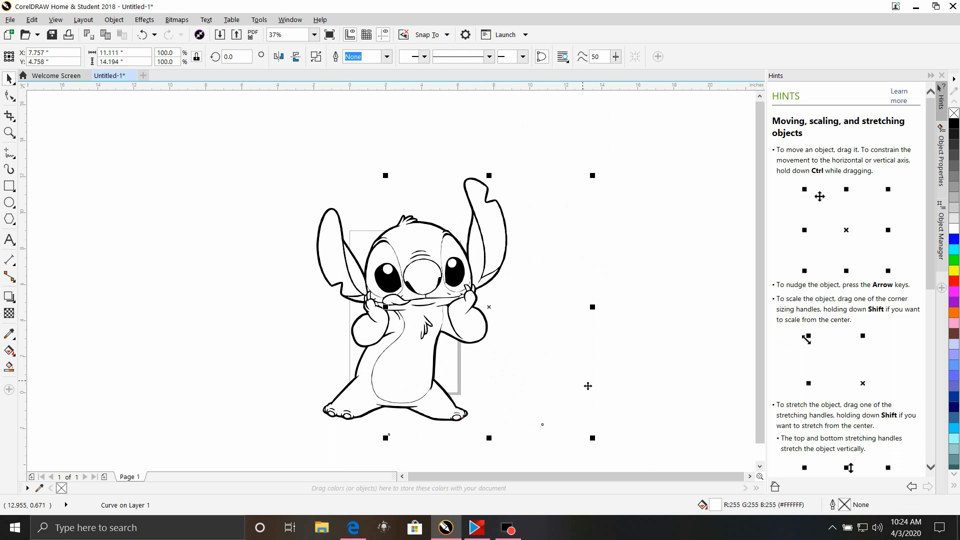
{"action": "key", "text": "Delete"}
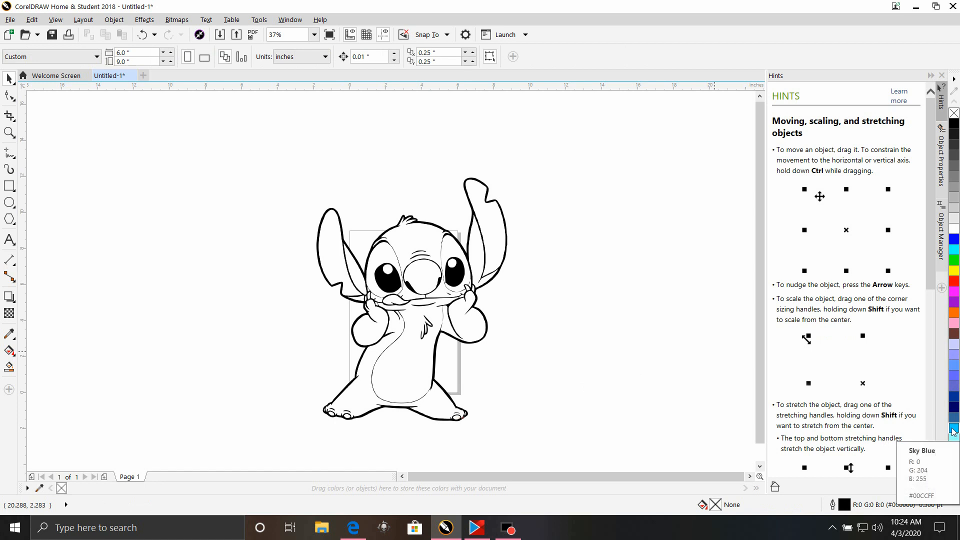
Step: Fill Stitch's belly and both eye patches with Sky Blue
{"action": "left_click_drag", "start_coordinate": [954, 431], "coordinate": [403, 381]}
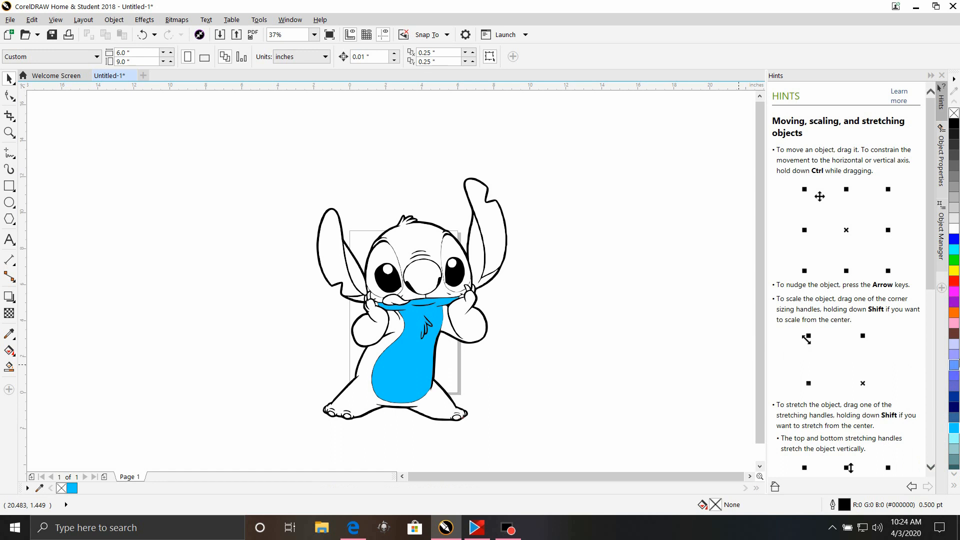
{"action": "left_click_drag", "start_coordinate": [954, 428], "coordinate": [456, 254]}
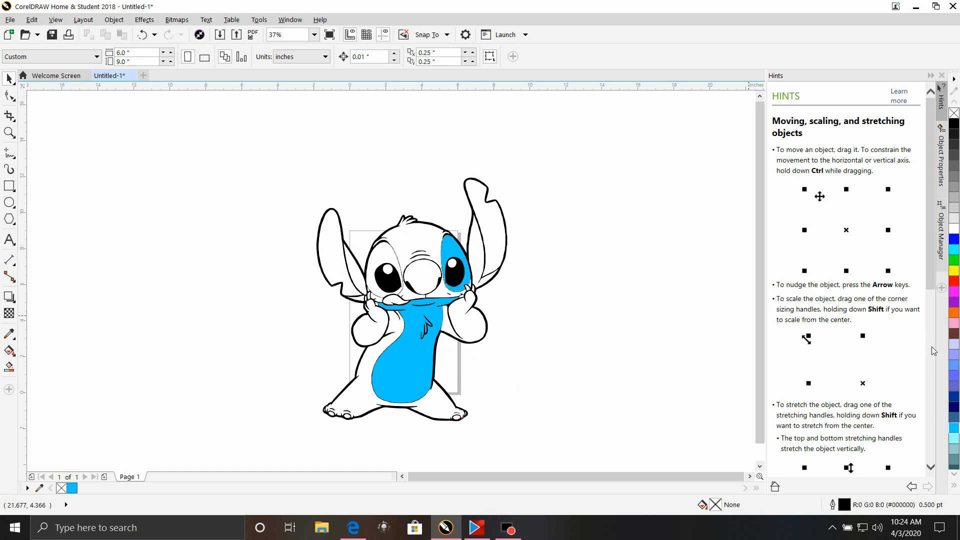
{"action": "left_click_drag", "start_coordinate": [954, 427], "coordinate": [386, 253]}
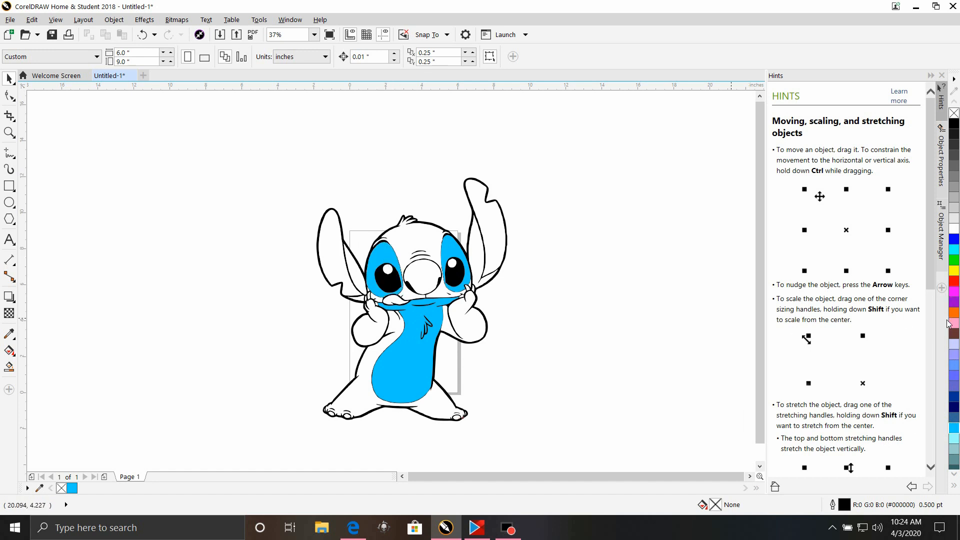
Step: Fill the inner areas of both ears and the tongue with light pink
{"action": "left_click_drag", "start_coordinate": [951, 326], "coordinate": [494, 240]}
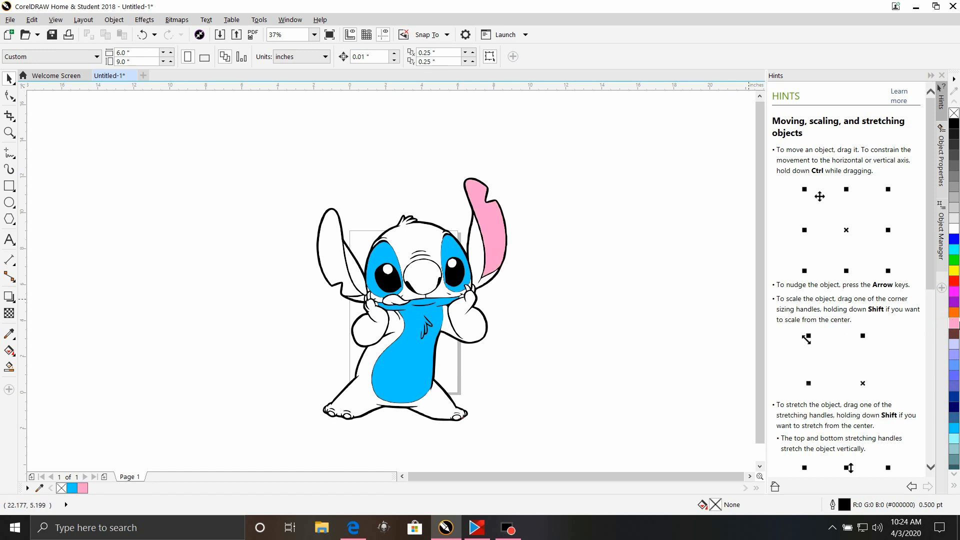
{"action": "left_click_drag", "start_coordinate": [954, 324], "coordinate": [325, 246]}
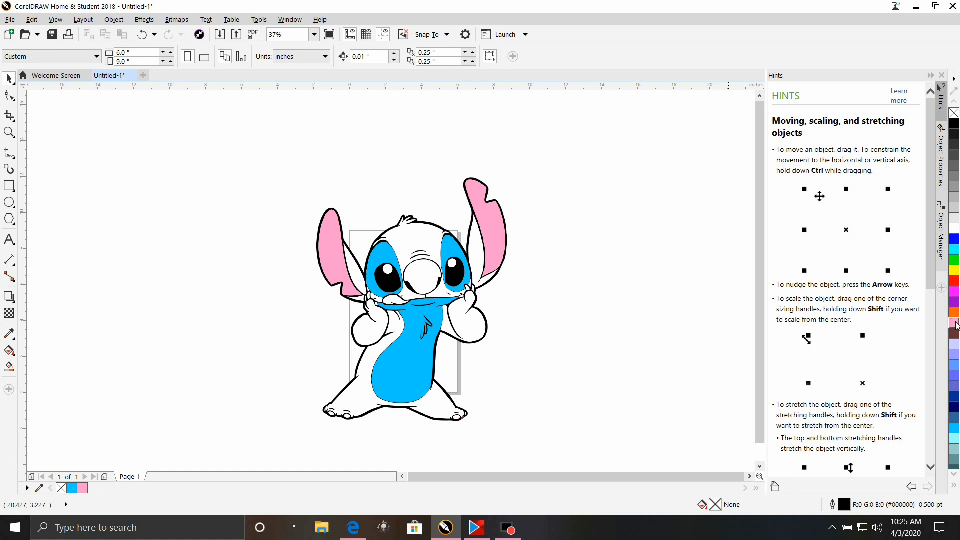
{"action": "left_click_drag", "start_coordinate": [955, 325], "coordinate": [393, 304]}
Step: Fill the nose and the small finger shapes at both corners of the mouth with dark navy blue
{"action": "left_click_drag", "start_coordinate": [955, 406], "coordinate": [424, 272]}
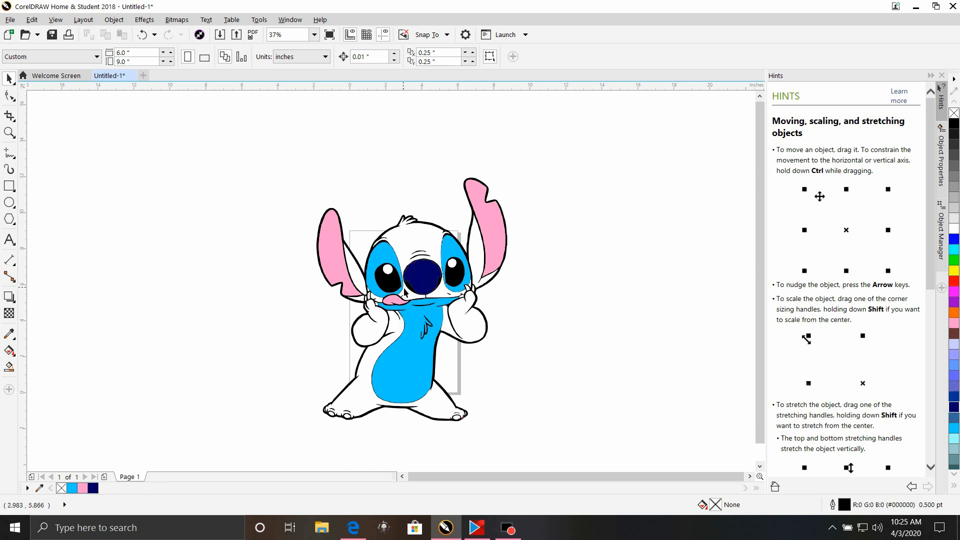
{"action": "scroll", "coordinate": [404, 290], "scroll_direction": "up", "scroll_amount": 2}
{"action": "scroll", "coordinate": [404, 287], "scroll_direction": "up", "scroll_amount": 2}
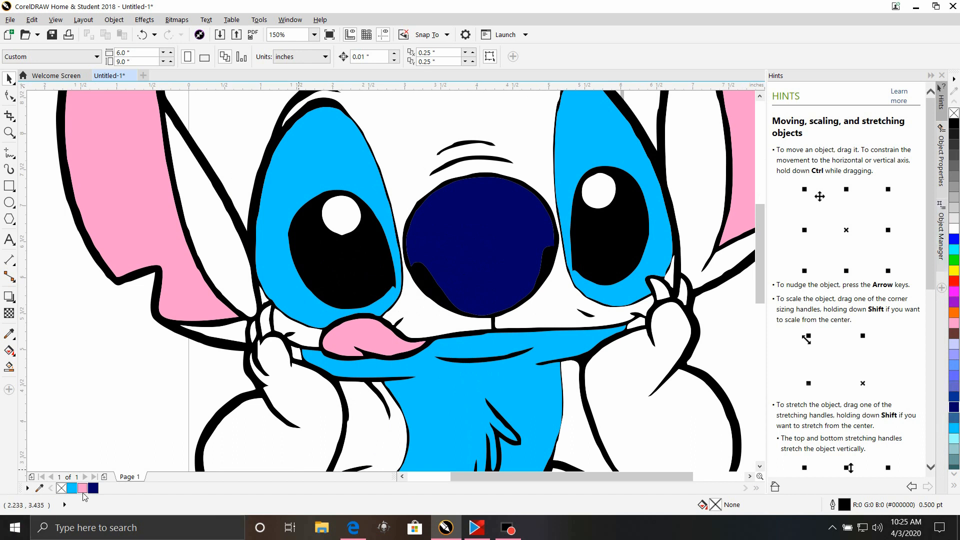
{"action": "left_click_drag", "start_coordinate": [96, 492], "coordinate": [263, 331]}
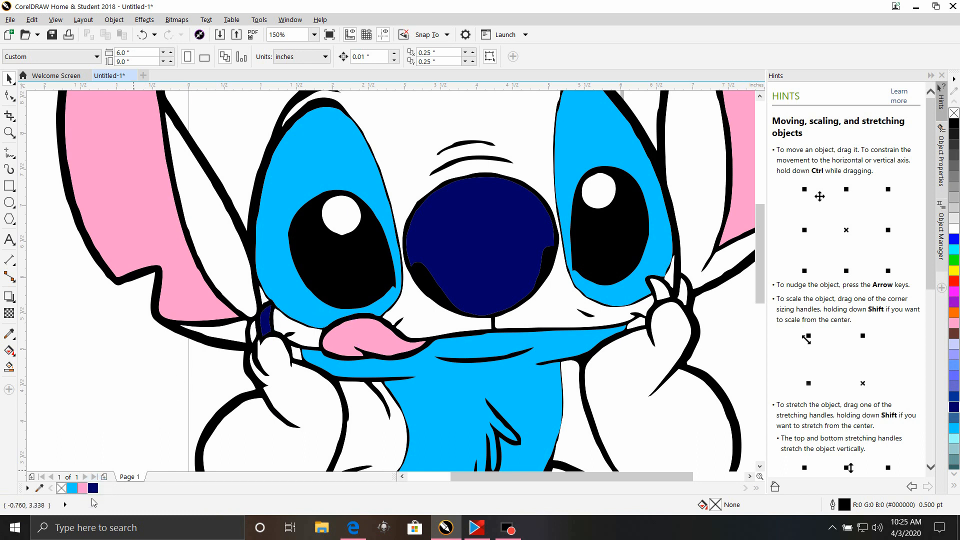
{"action": "left_click_drag", "start_coordinate": [98, 490], "coordinate": [251, 339]}
{"action": "left_click_drag", "start_coordinate": [95, 492], "coordinate": [663, 297]}
{"action": "left_click_drag", "start_coordinate": [92, 492], "coordinate": [683, 298]}
Step: Fill the two toenails and the small outer sliver on the left foot with the same navy blue
{"action": "scroll", "coordinate": [533, 327], "scroll_direction": "down", "scroll_amount": 2}
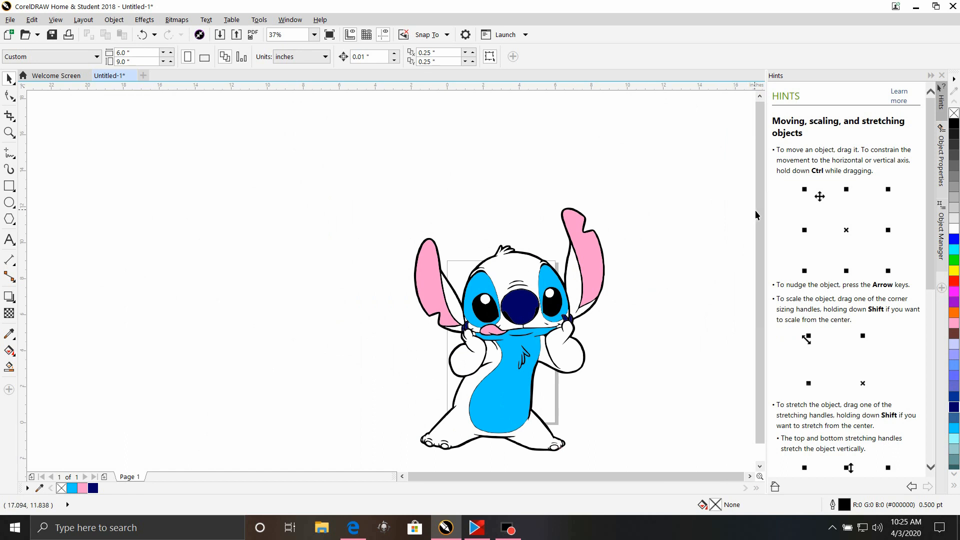
{"action": "left_click_drag", "start_coordinate": [755, 210], "coordinate": [731, 307]}
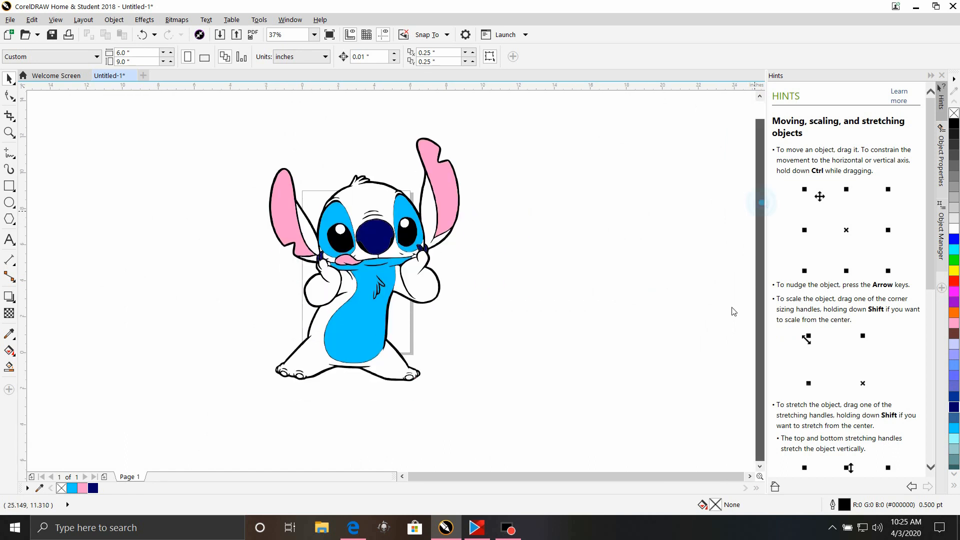
{"action": "scroll", "coordinate": [89, 361], "scroll_direction": "up", "scroll_amount": 2}
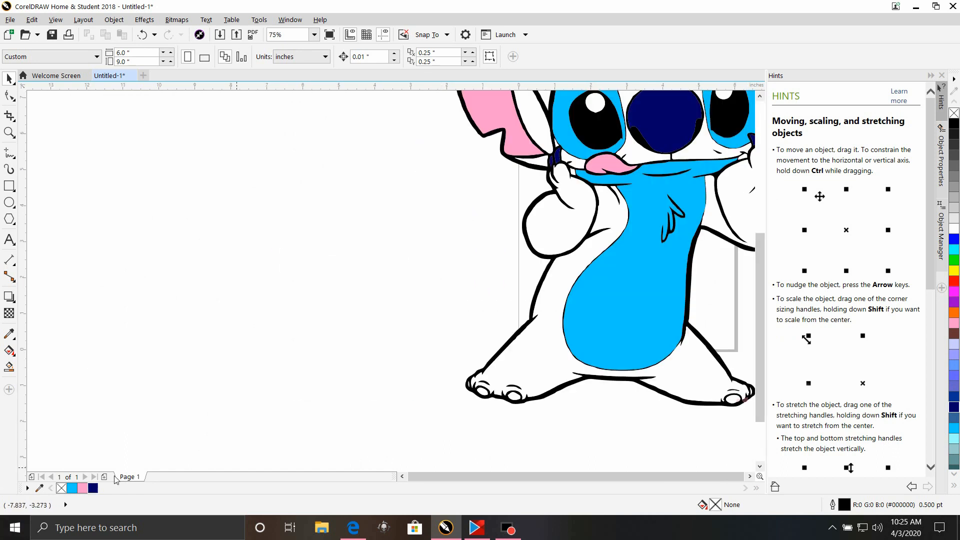
{"action": "left_click_drag", "start_coordinate": [93, 488], "coordinate": [514, 398]}
{"action": "left_click_drag", "start_coordinate": [94, 488], "coordinate": [485, 394]}
{"action": "scroll", "coordinate": [472, 421], "scroll_direction": "up", "scroll_amount": 2}
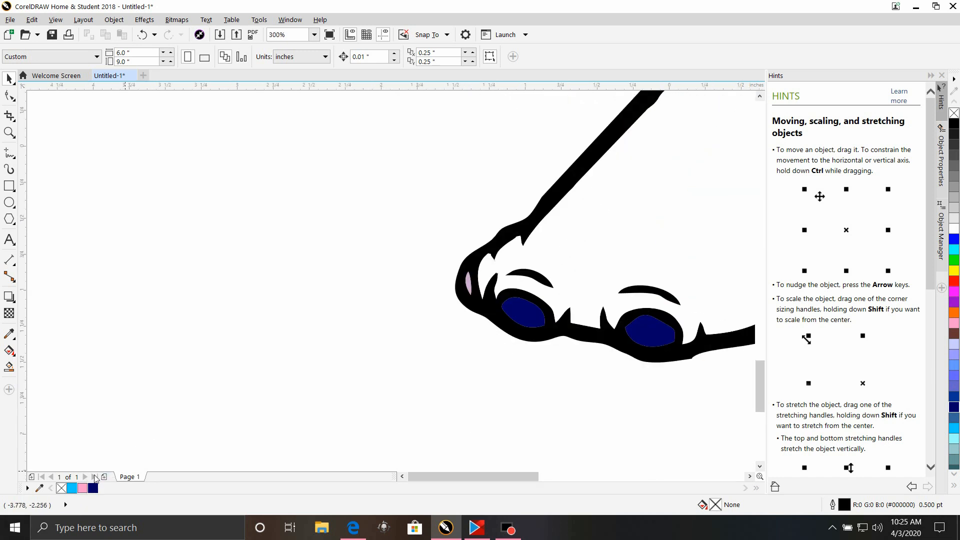
{"action": "left_click_drag", "start_coordinate": [93, 488], "coordinate": [473, 291]}
{"action": "scroll", "coordinate": [470, 295], "scroll_direction": "down", "scroll_amount": 2}
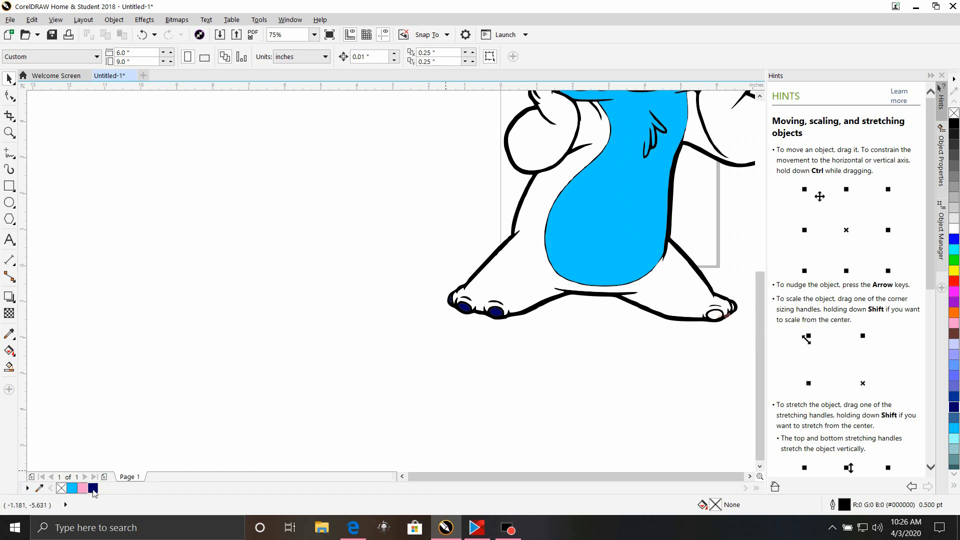
Step: Fill the right foot's toenail and the leftover peach patch inside it with navy blue
{"action": "left_click_drag", "start_coordinate": [93, 489], "coordinate": [714, 318]}
{"action": "scroll", "coordinate": [739, 326], "scroll_direction": "up", "scroll_amount": 5}
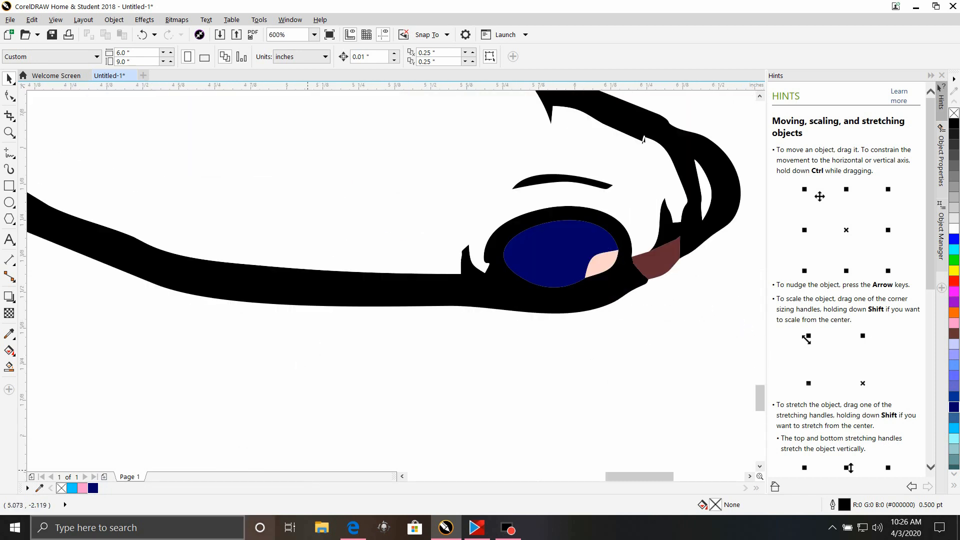
{"action": "left_click_drag", "start_coordinate": [93, 488], "coordinate": [596, 264]}
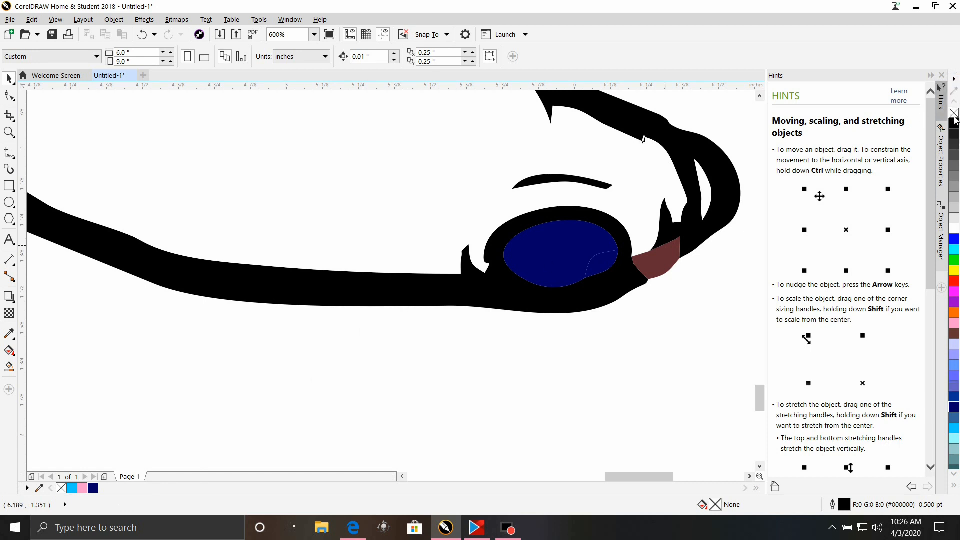
Step: Fill the brown patch beside the right foot's toenail with black and weld it to the black outline
{"action": "mouse_move", "coordinate": [954, 119]}
{"action": "left_mouse_down"}
{"action": "mouse_move", "coordinate": [551, 235]}
{"action": "mouse_move", "coordinate": [621, 266]}
{"action": "mouse_move", "coordinate": [681, 265]}
{"action": "mouse_move", "coordinate": [663, 257]}
{"action": "left_mouse_up"}
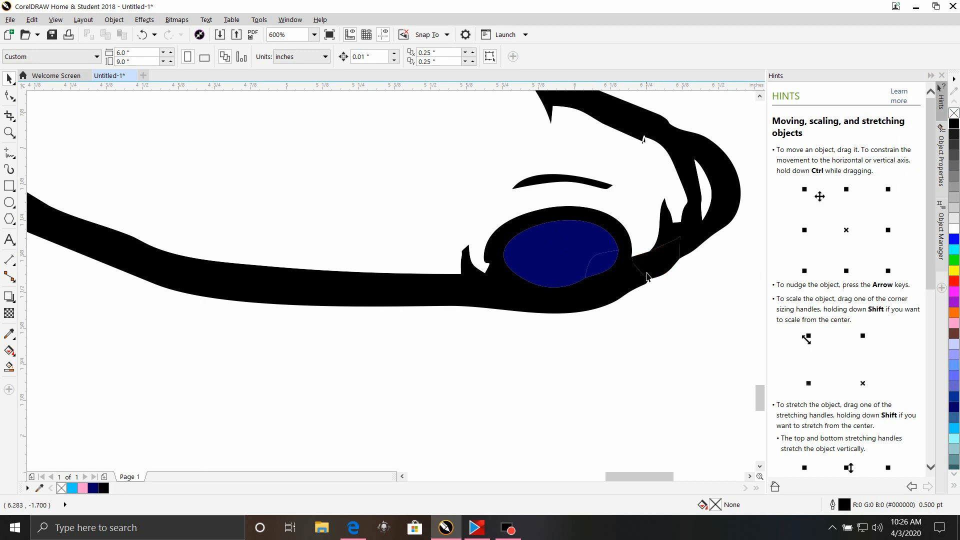
{"action": "left_click", "coordinate": [649, 274]}
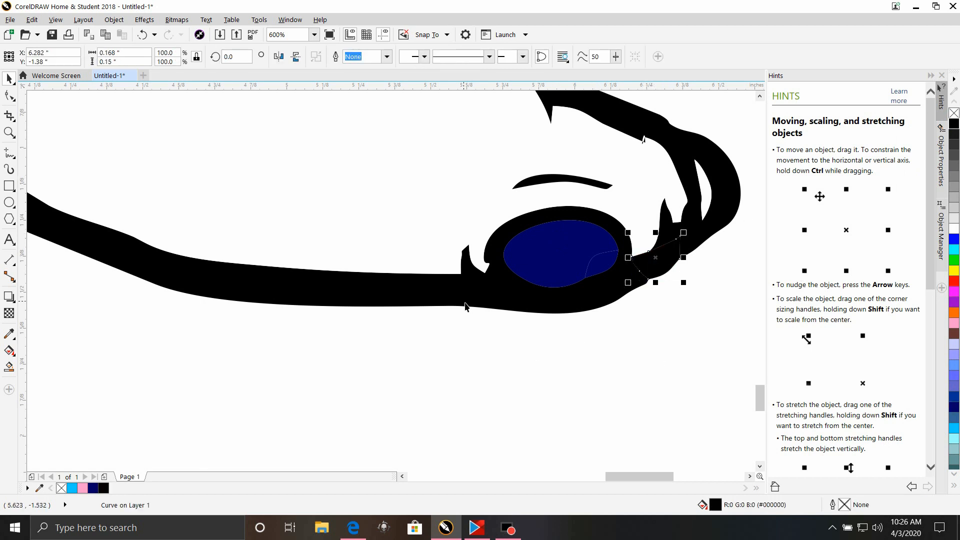
{"action": "left_click", "coordinate": [465, 306], "text": "shift"}
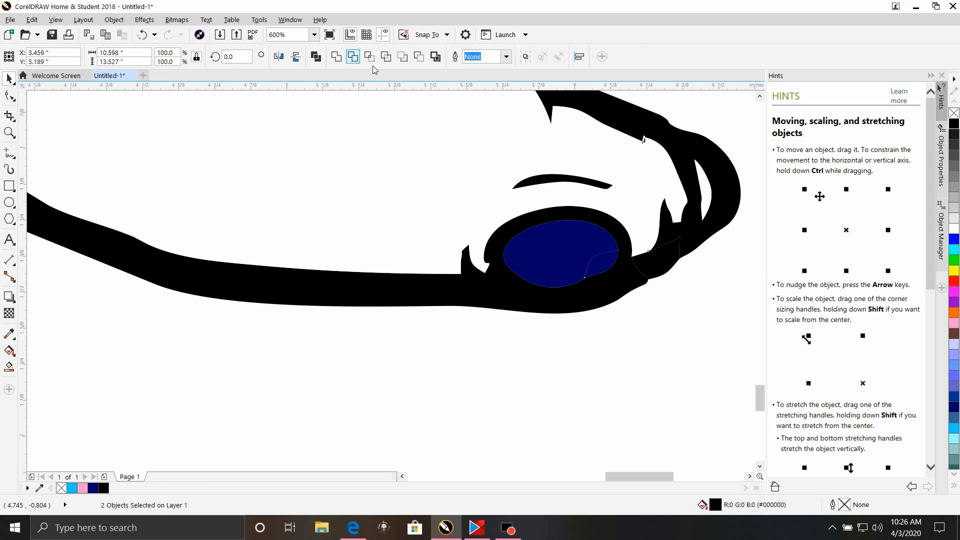
{"action": "left_click", "coordinate": [333, 56]}
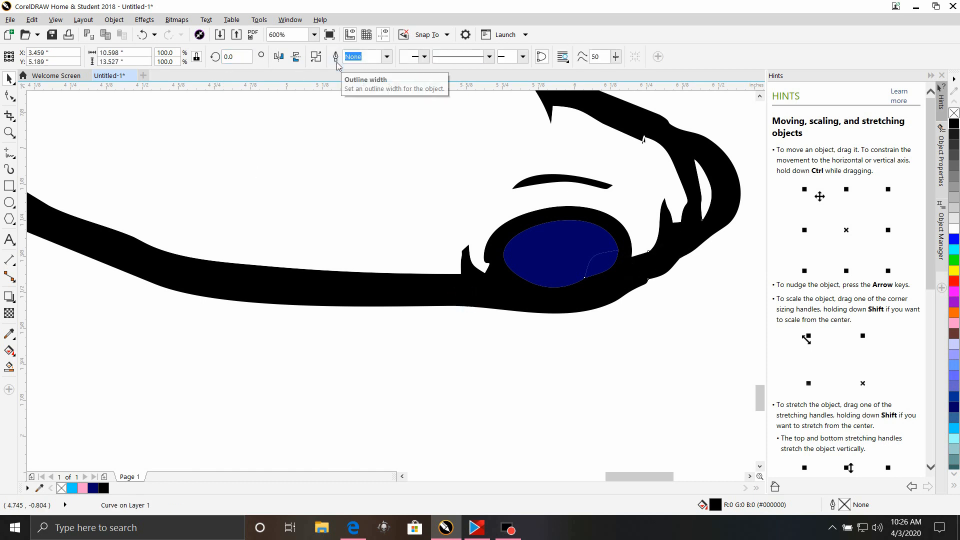
{"action": "left_click", "coordinate": [592, 394]}
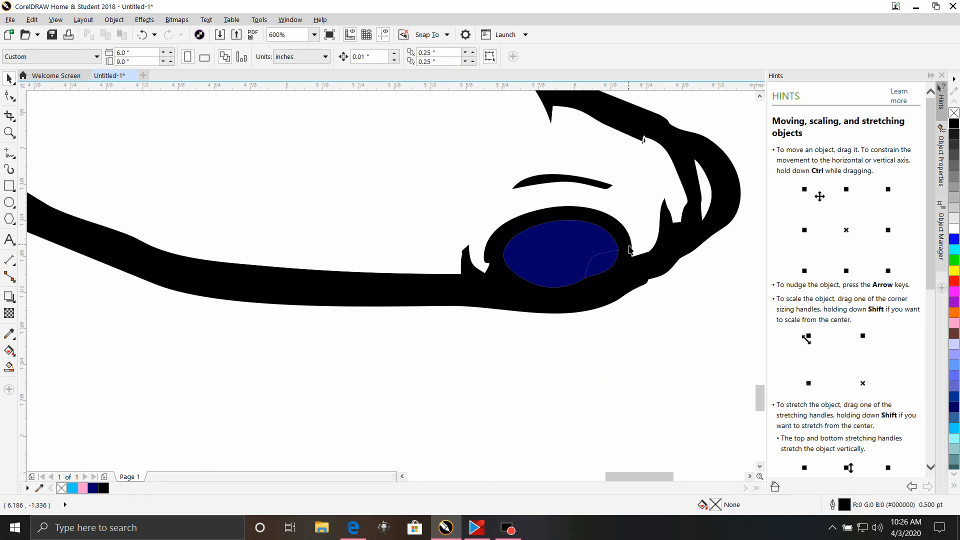
Step: Weld the two navy pieces of the right foot's toenail together and fill the foot's white outer sliver with navy blue
{"action": "left_click", "coordinate": [599, 274]}
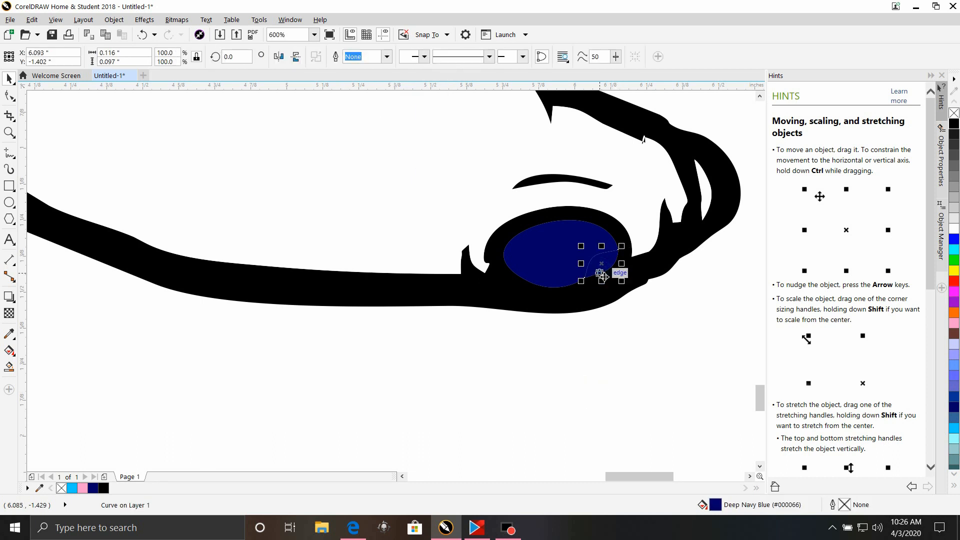
{"action": "left_click", "coordinate": [561, 258], "text": "shift"}
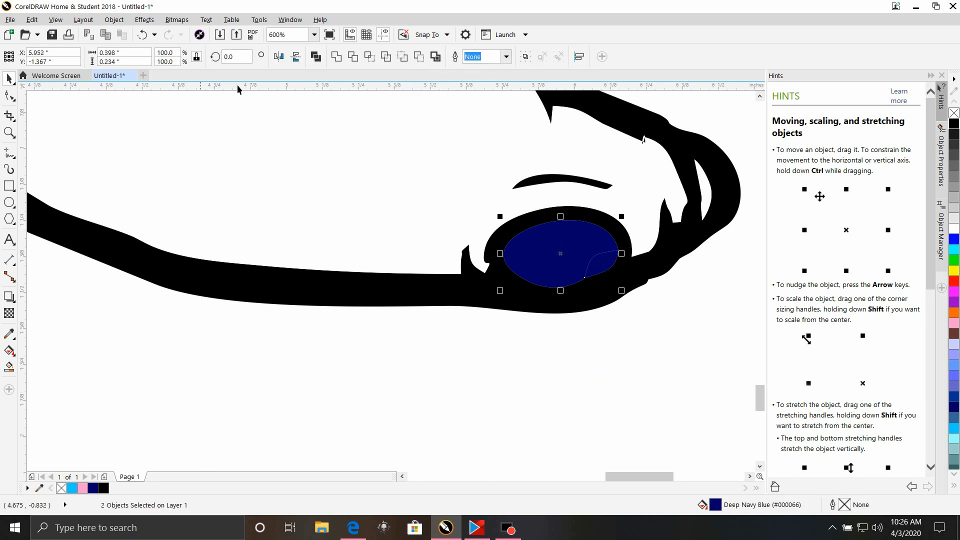
{"action": "left_click", "coordinate": [335, 58]}
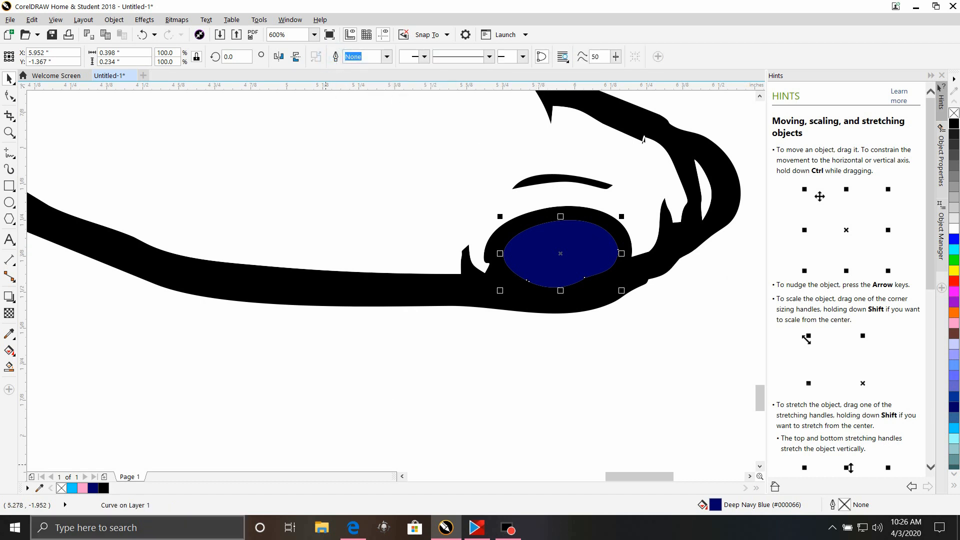
{"action": "left_click_drag", "start_coordinate": [95, 489], "coordinate": [711, 203]}
Step: Fill the body with its legs and the right arm with periwinkle blue
{"action": "scroll", "coordinate": [303, 415], "scroll_direction": "down", "scroll_amount": 5}
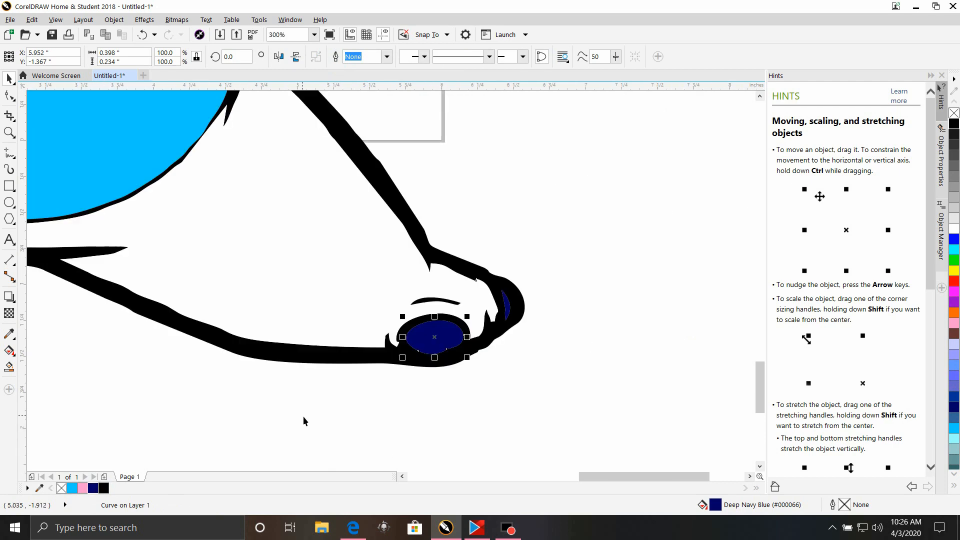
{"action": "scroll", "coordinate": [302, 413], "scroll_direction": "down", "scroll_amount": 1}
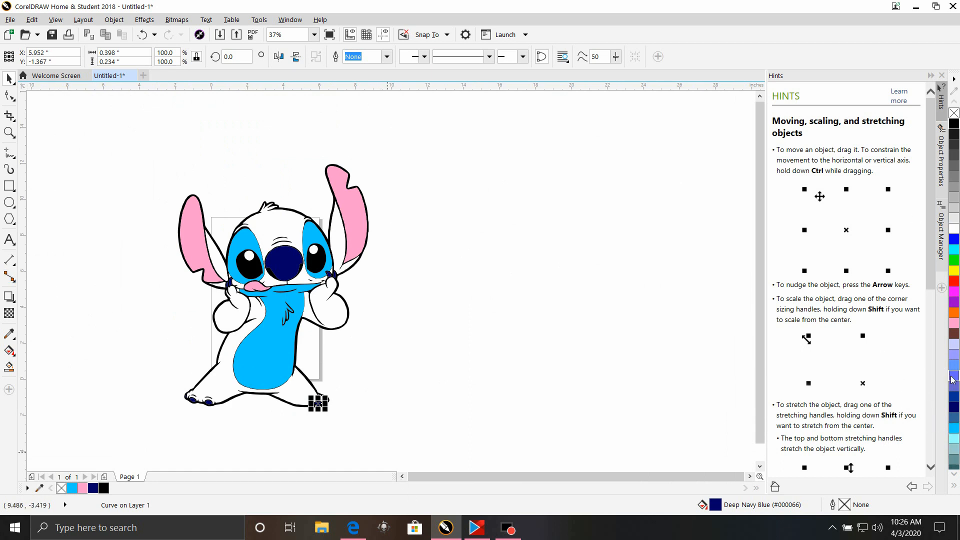
{"action": "left_click_drag", "start_coordinate": [957, 390], "coordinate": [294, 400]}
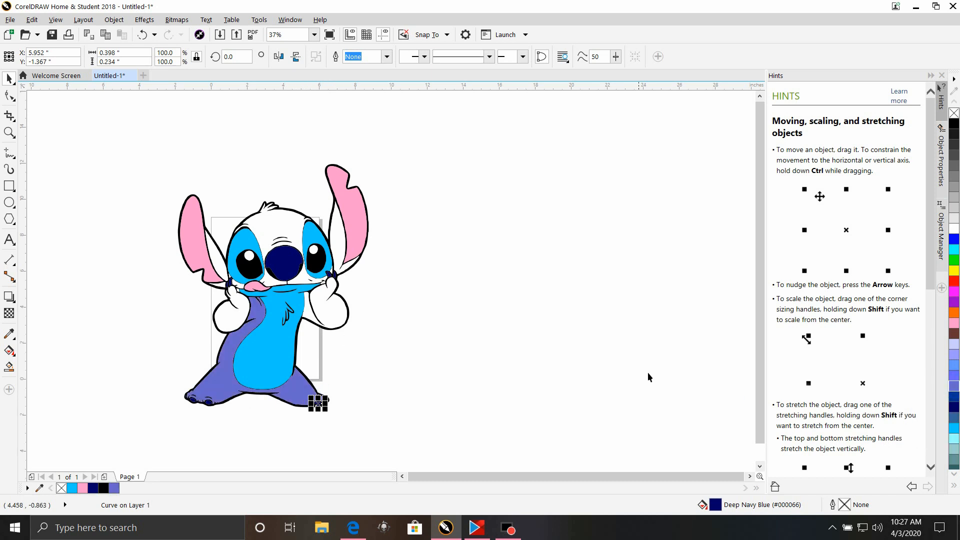
{"action": "left_click_drag", "start_coordinate": [954, 385], "coordinate": [342, 310]}
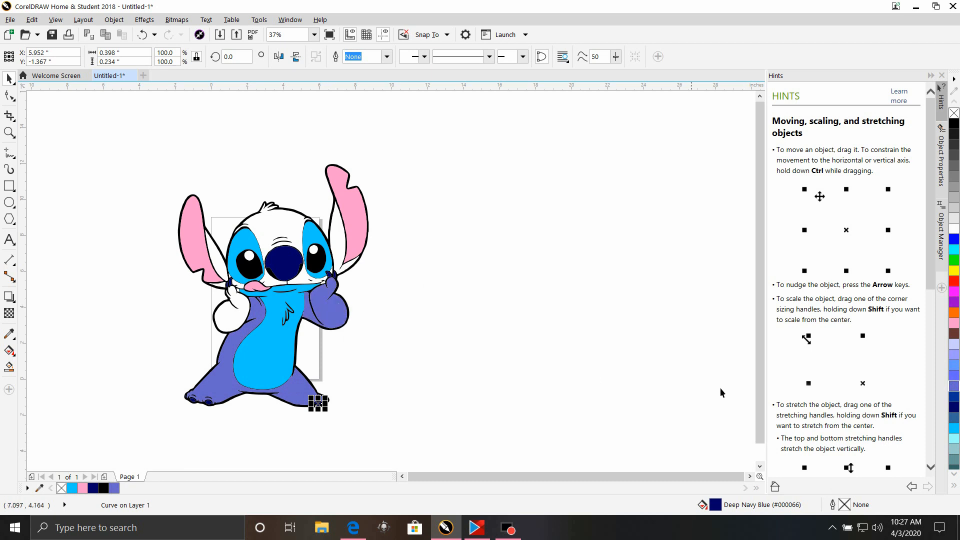
Step: Fill the outer part of the right ear, the head and the small gap beside the right eye with periwinkle blue
{"action": "left_click_drag", "start_coordinate": [953, 386], "coordinate": [346, 237]}
{"action": "left_click_drag", "start_coordinate": [342, 240], "coordinate": [342, 241]}
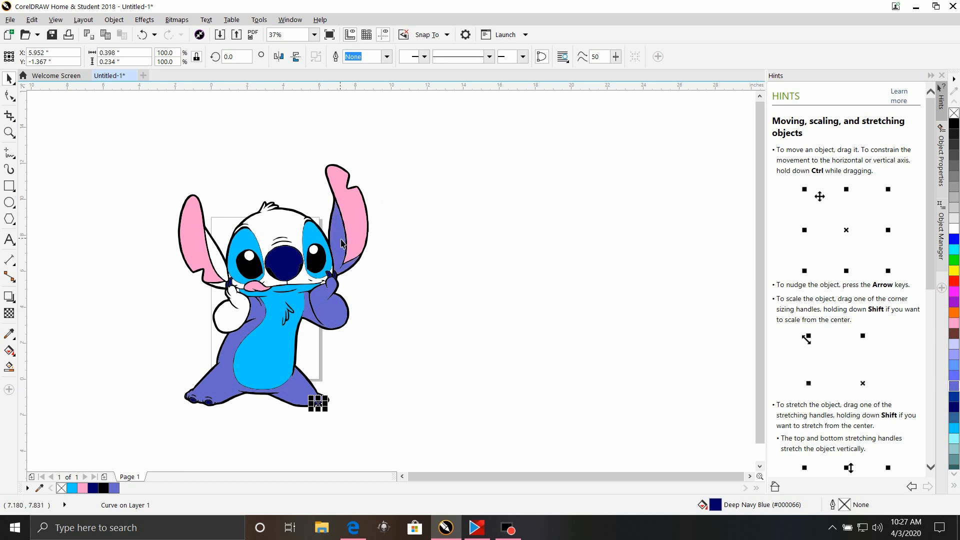
{"action": "left_click_drag", "start_coordinate": [955, 392], "coordinate": [274, 225]}
{"action": "scroll", "coordinate": [181, 325], "scroll_direction": "up", "scroll_amount": 2}
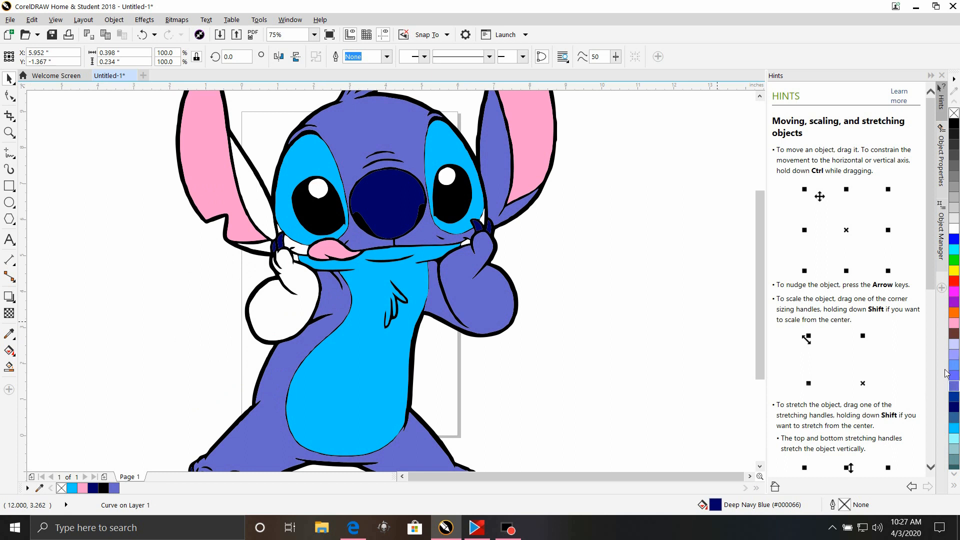
{"action": "left_click_drag", "start_coordinate": [949, 389], "coordinate": [482, 221]}
Step: Check the small white shapes at both corners of the mouth by selecting each one
{"action": "scroll", "coordinate": [446, 276], "scroll_direction": "up", "scroll_amount": 3}
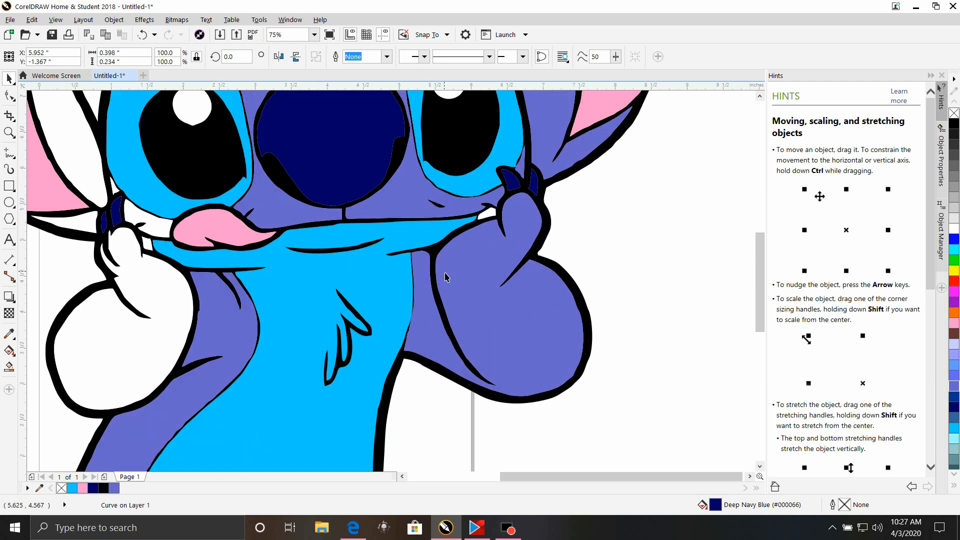
{"action": "left_click", "coordinate": [493, 219]}
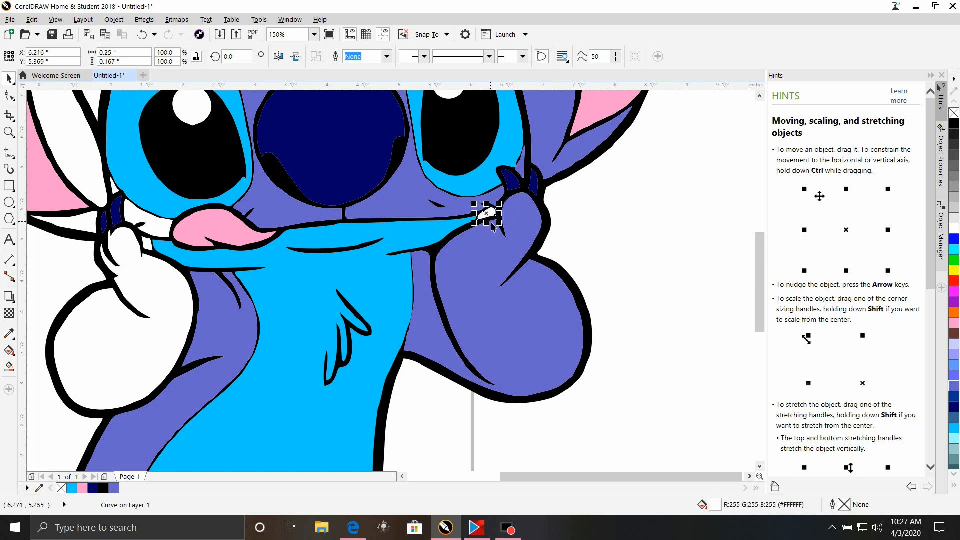
{"action": "key", "text": "Escape"}
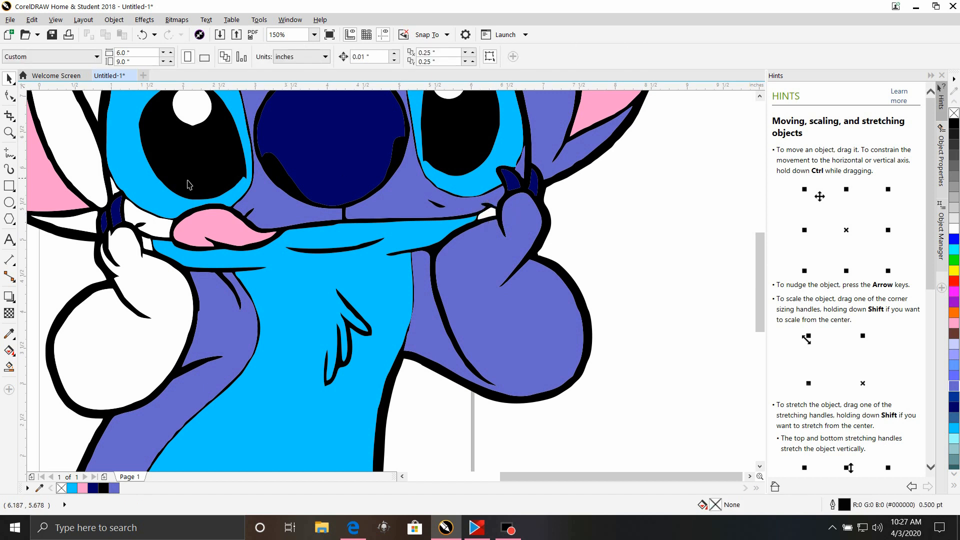
{"action": "left_click", "coordinate": [153, 248]}
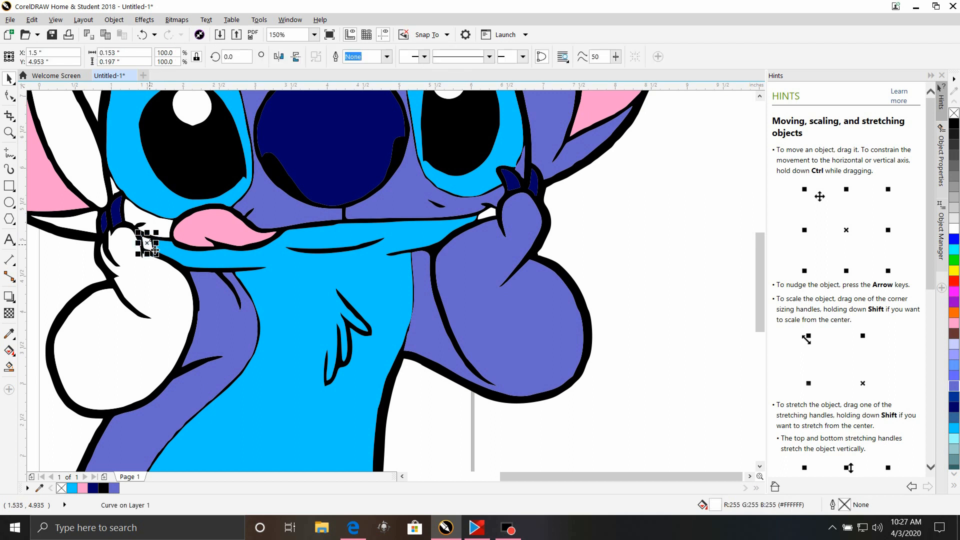
{"action": "key", "text": "Escape"}
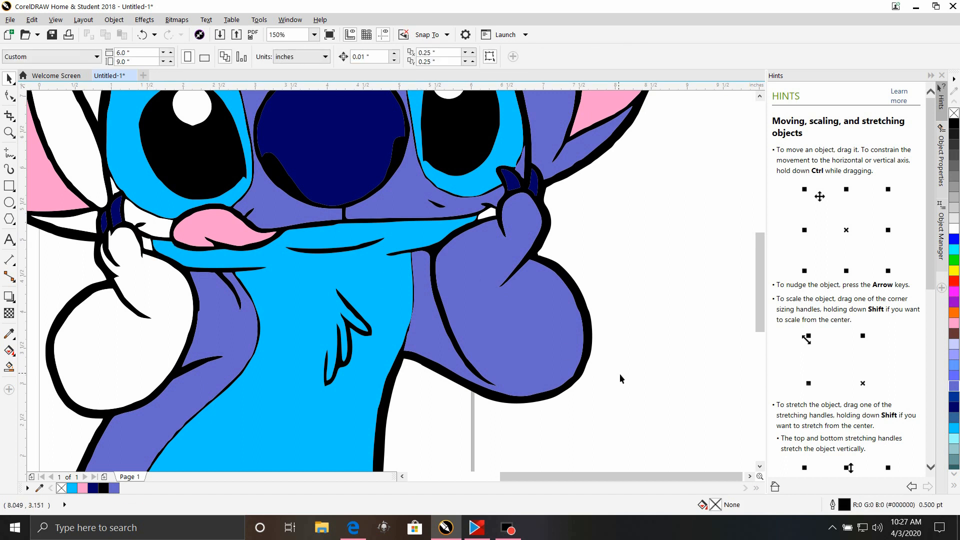
Step: Fill the left arm, both outer parts of the left ear, the left cheek and the gap by the left fingers with periwinkle blue
{"action": "left_click_drag", "start_coordinate": [119, 492], "coordinate": [142, 305]}
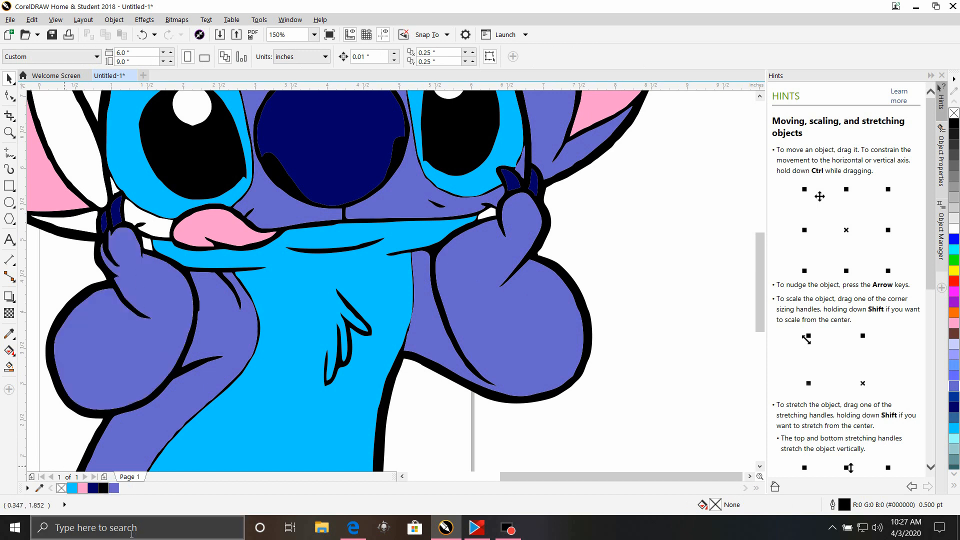
{"action": "left_click_drag", "start_coordinate": [114, 489], "coordinate": [84, 136]}
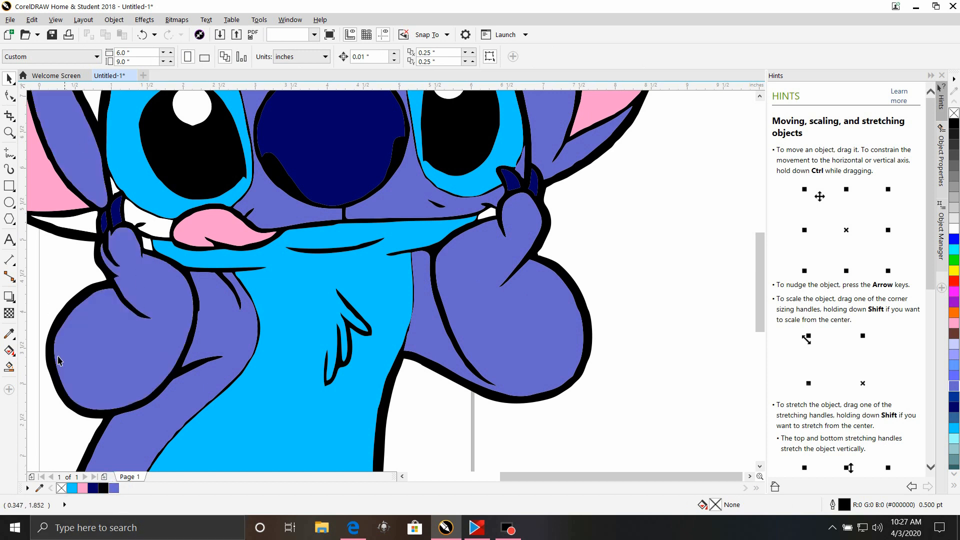
{"action": "mouse_move", "coordinate": [118, 489]}
{"action": "left_mouse_down"}
{"action": "mouse_move", "coordinate": [112, 224]}
{"action": "mouse_move", "coordinate": [81, 223]}
{"action": "left_mouse_up"}
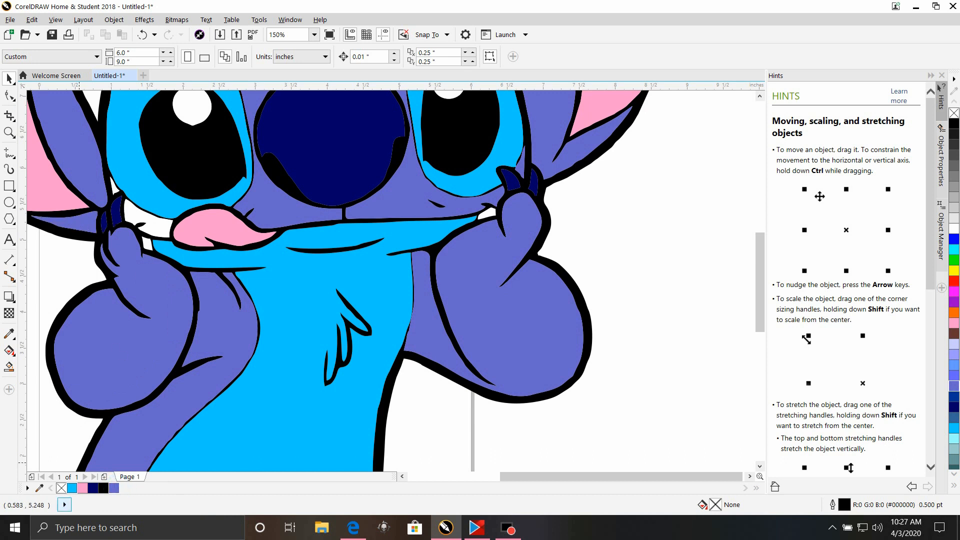
{"action": "left_click_drag", "start_coordinate": [116, 494], "coordinate": [150, 230]}
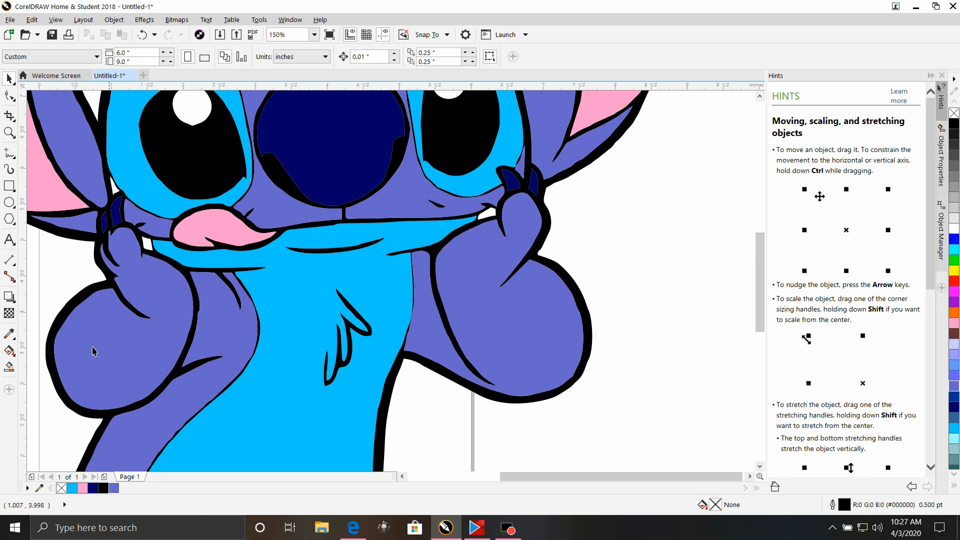
{"action": "left_click_drag", "start_coordinate": [114, 488], "coordinate": [114, 193]}
Step: Export the colored drawing to the Downloads folder as an SVG file named Stitch, keeping the default SVG export settings
{"action": "scroll", "coordinate": [125, 257], "scroll_direction": "down", "scroll_amount": 5}
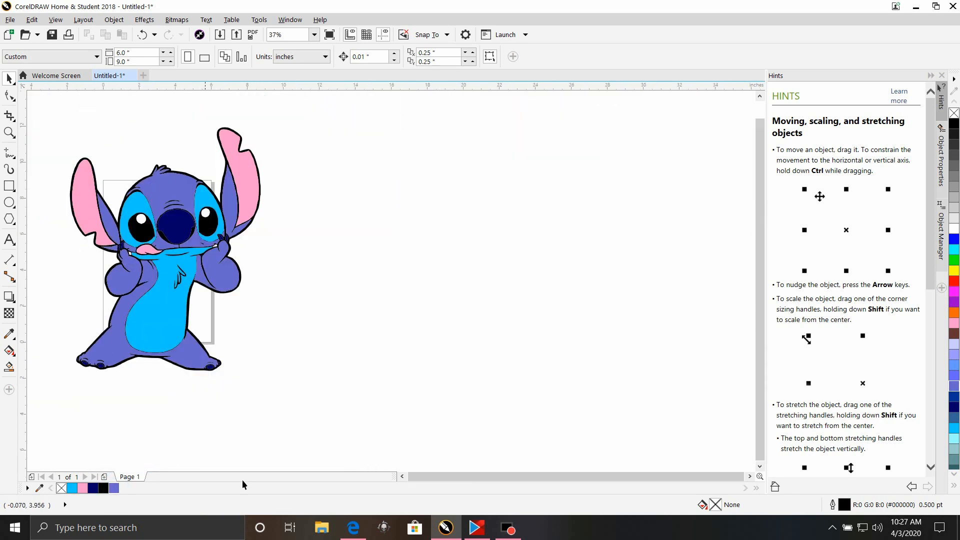
{"action": "left_click", "coordinate": [401, 480]}
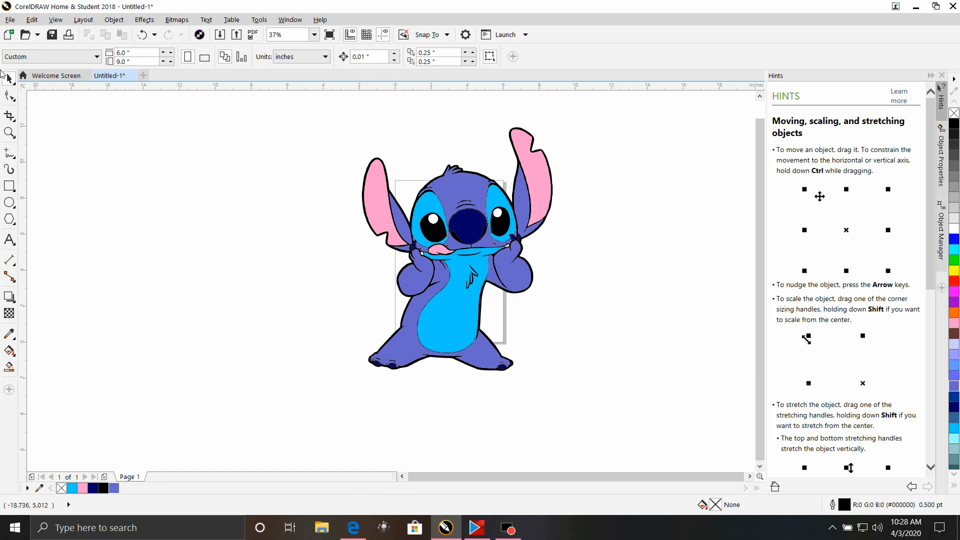
{"action": "left_click", "coordinate": [6, 21]}
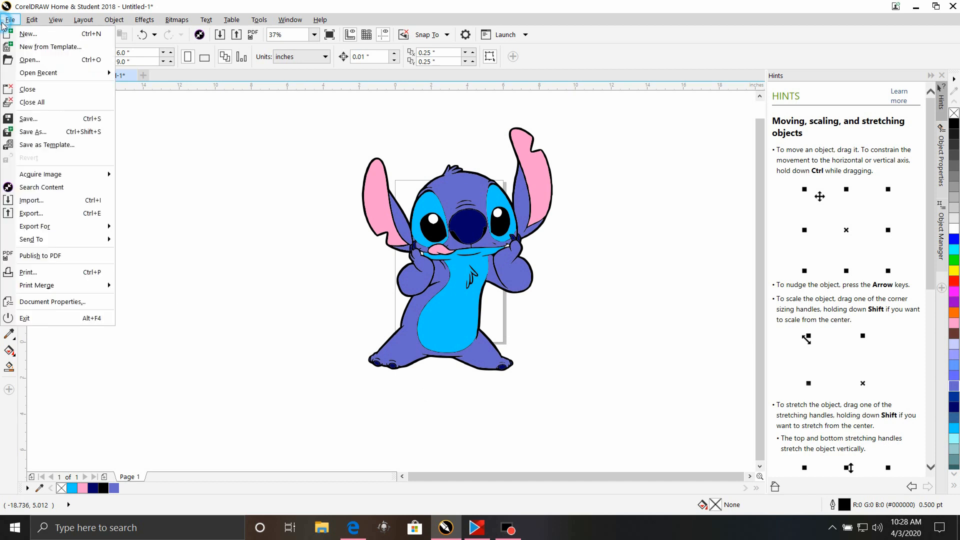
{"action": "mouse_move", "coordinate": [38, 74]}
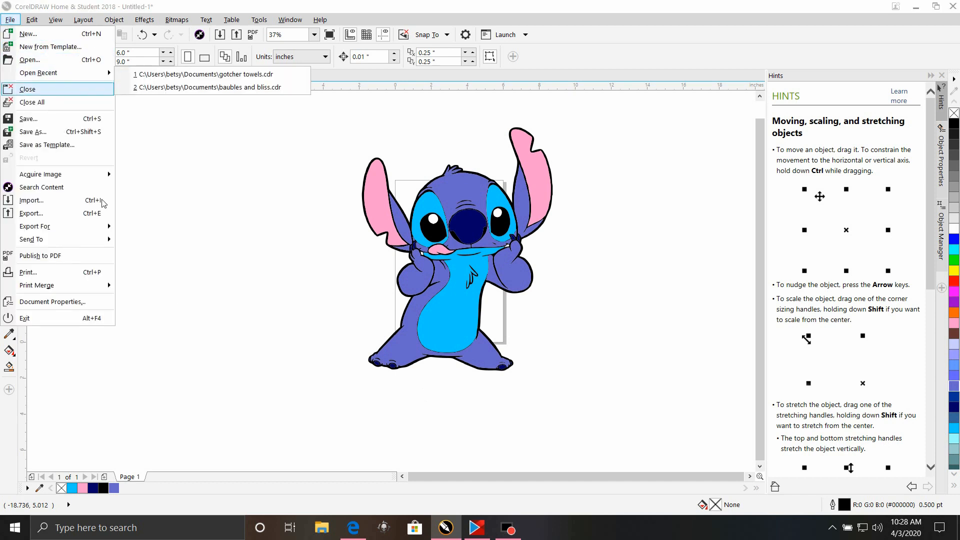
{"action": "left_click", "coordinate": [33, 217]}
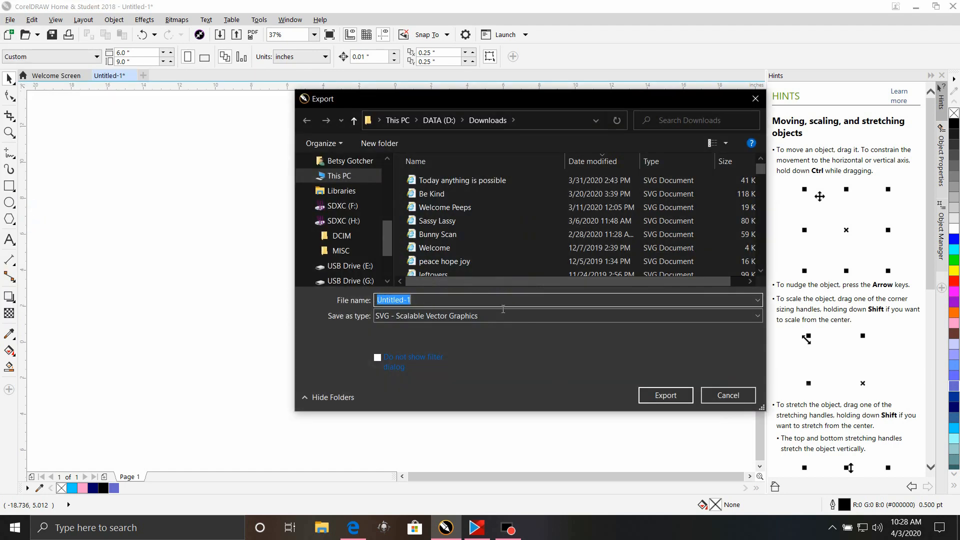
{"action": "left_click", "coordinate": [495, 301]}
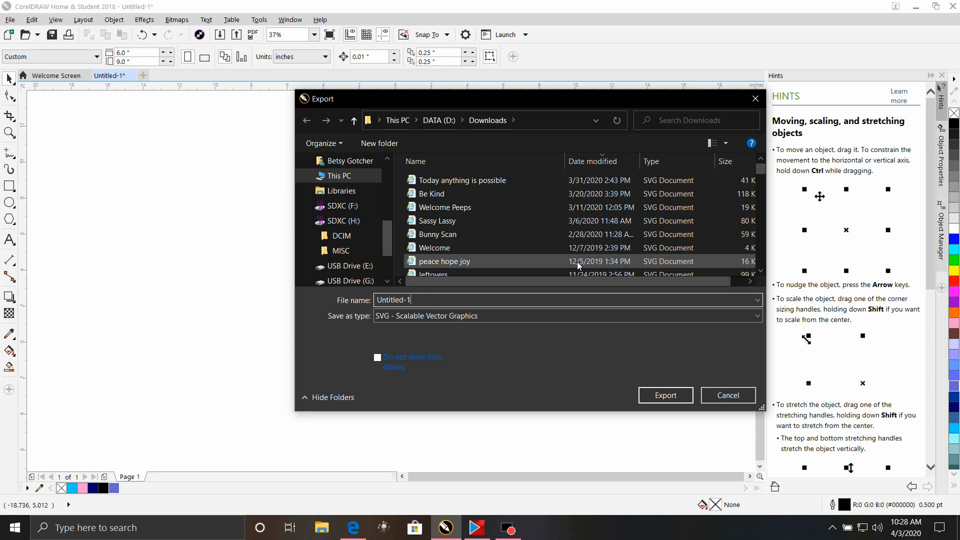
{"action": "key", "text": "BackSpace"}
{"action": "key", "text": "BackSpace"}
{"action": "key", "text": "BackSpace"}
{"action": "key", "text": "BackSpace"}
{"action": "key", "text": "BackSpace"}
{"action": "key", "text": "BackSpace"}
{"action": "type", "text": "Stit"}
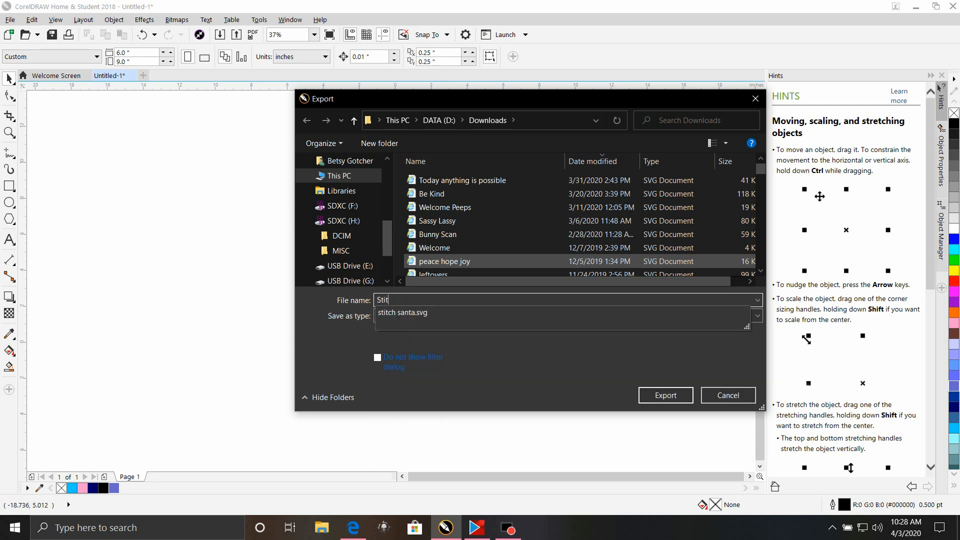
{"action": "type", "text": "ch"}
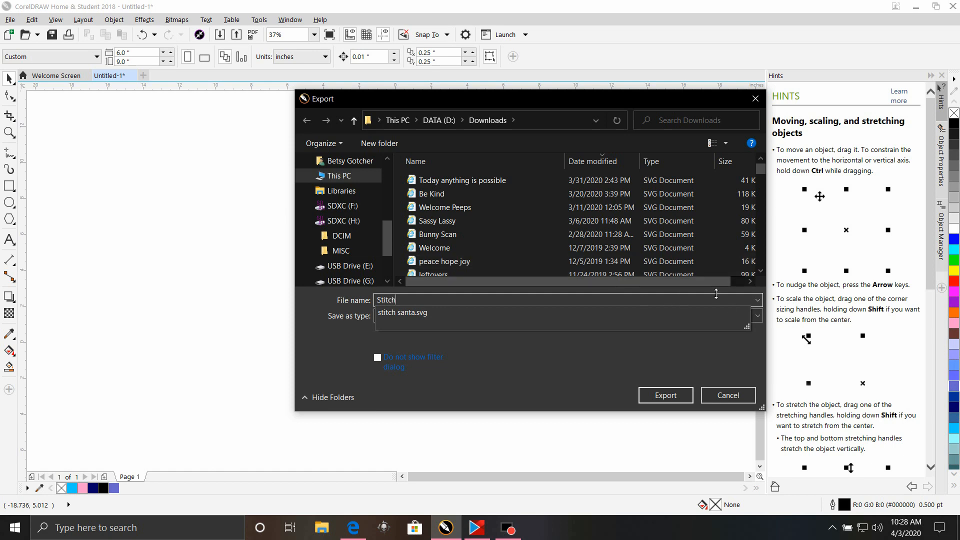
{"action": "left_click", "coordinate": [654, 399]}
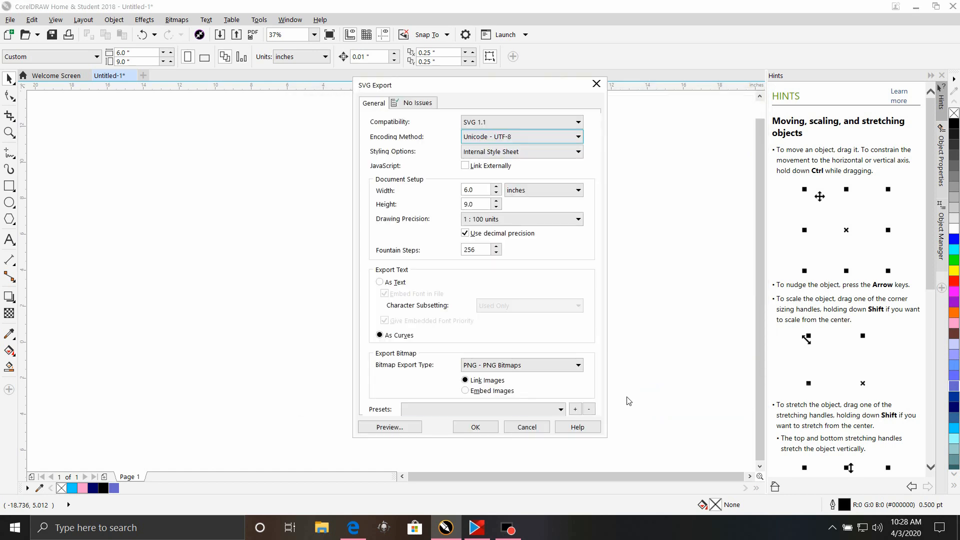
{"action": "left_click", "coordinate": [474, 427]}
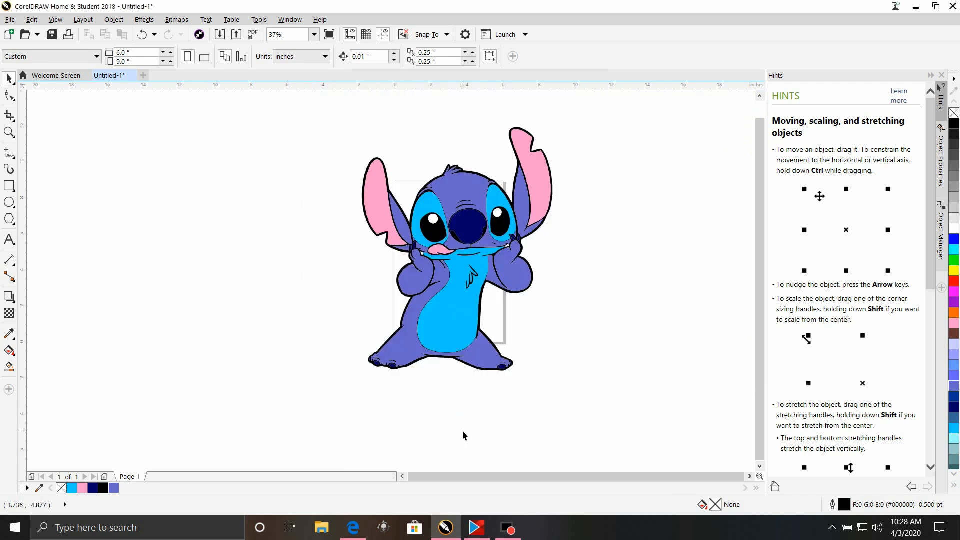
Step: Scale the entire colored Stitch drawing proportionally to a width of 8 inches
{"action": "left_click_drag", "start_coordinate": [299, 115], "coordinate": [613, 415]}
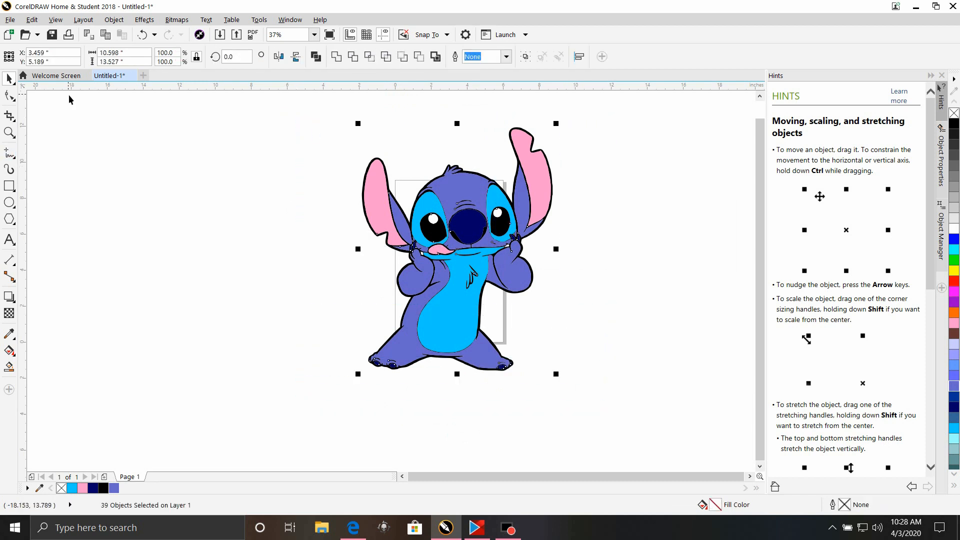
{"action": "left_click", "coordinate": [129, 52]}
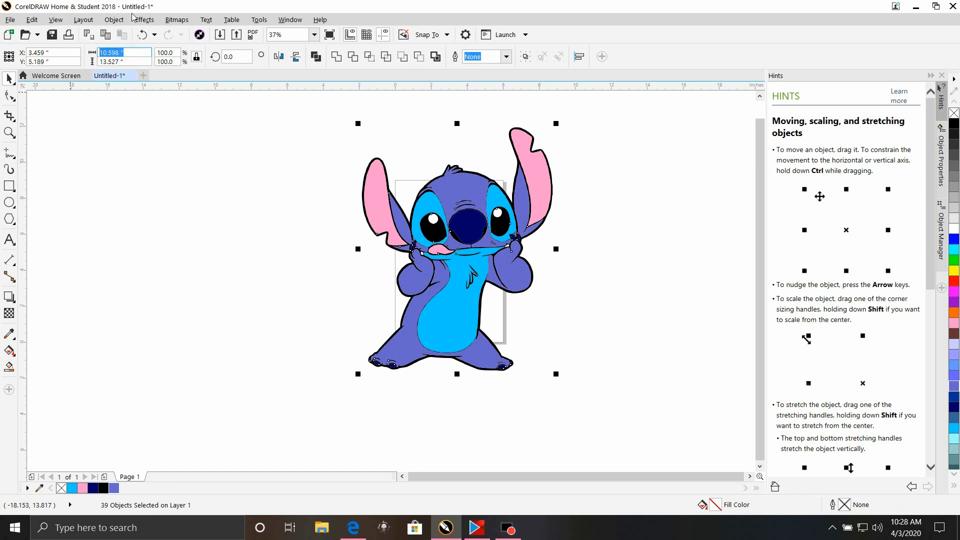
{"action": "type", "text": "8"}
{"action": "key", "text": "Return"}
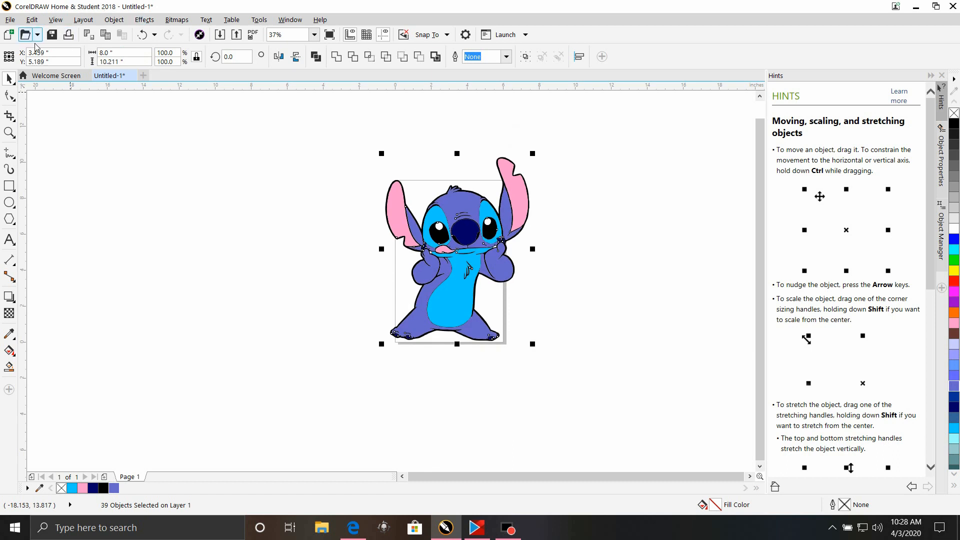
Step: Change the page size to the Letter preset
{"action": "scroll", "coordinate": [435, 356], "scroll_direction": "up", "scroll_amount": 1}
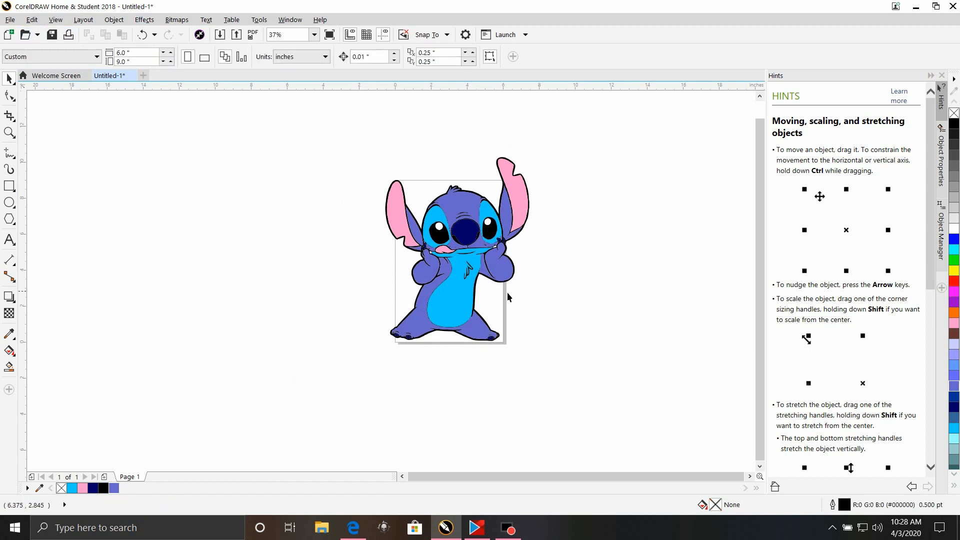
{"action": "left_click", "coordinate": [41, 56]}
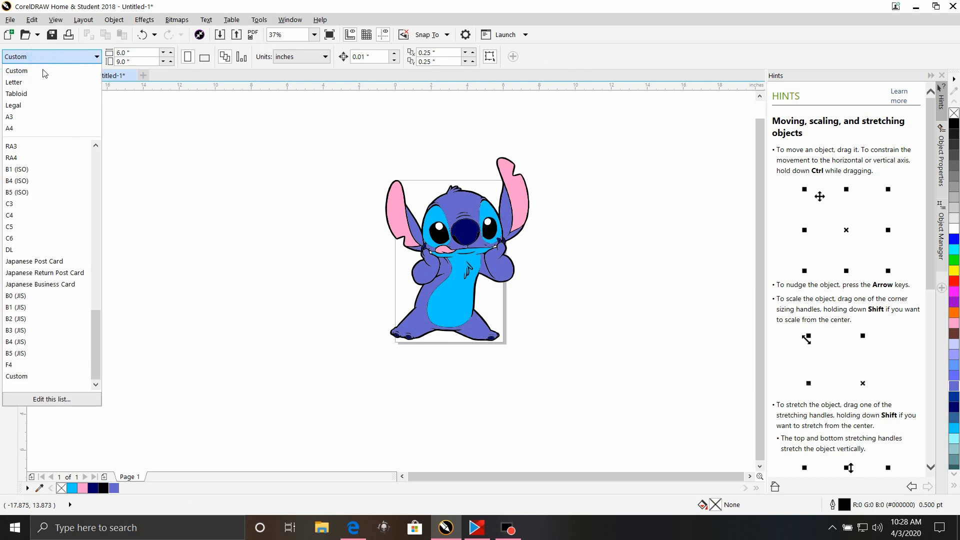
{"action": "left_click", "coordinate": [46, 82]}
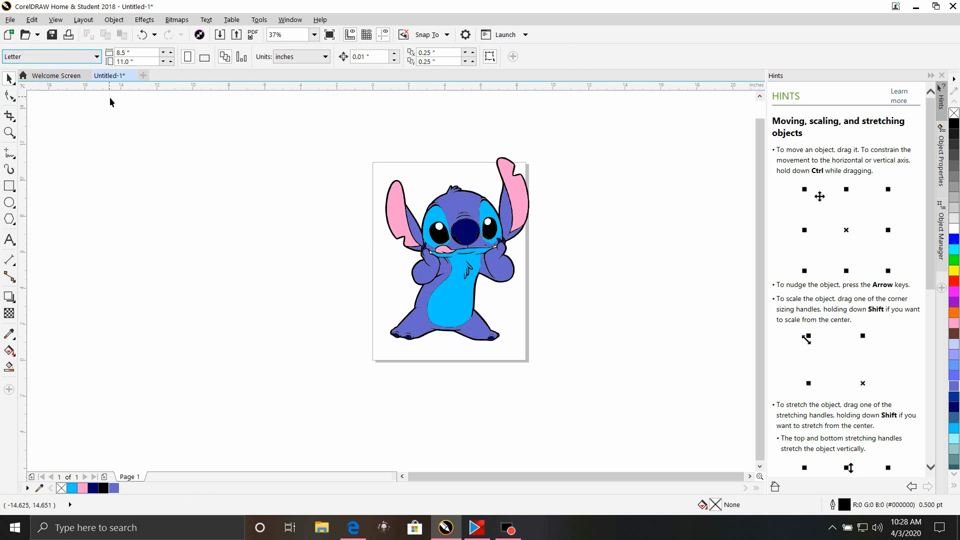
Step: Select the whole Stitch drawing and nudge it down and left until it fits entirely within the Letter page
{"action": "left_click_drag", "start_coordinate": [328, 141], "coordinate": [610, 350]}
{"action": "key", "text": "Left"}
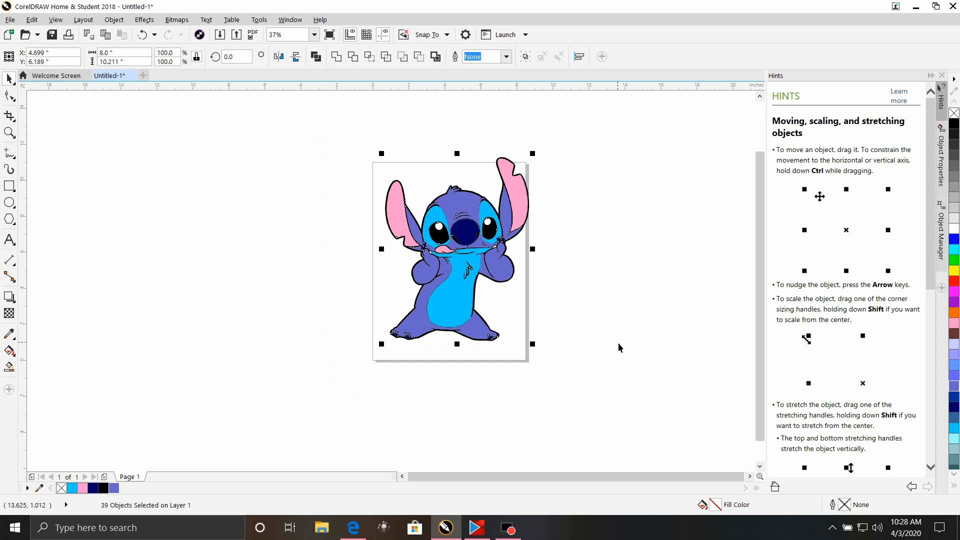
{"action": "key", "text": "Down"}
{"action": "key", "text": "Down"}
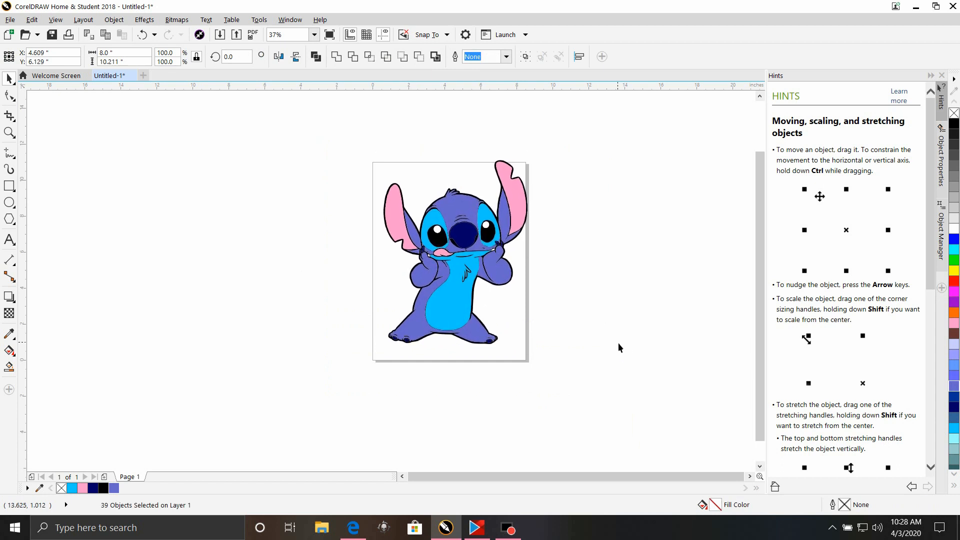
{"action": "key", "text": "Down"}
{"action": "key", "text": "Down"}
{"action": "key", "text": "Down"}
{"action": "key", "text": "Down"}
{"action": "key", "text": "Down"}
{"action": "key", "text": "Down"}
{"action": "key", "text": "Down"}
{"action": "key", "text": "Down"}
{"action": "key", "text": "Down"}
{"action": "key", "text": "Down"}
{"action": "key", "text": "Down"}
{"action": "key", "text": "Down"}
{"action": "key", "text": "Down"}
{"action": "key", "text": "Down"}
{"action": "key", "text": "Down"}
{"action": "key", "text": "Down"}
{"action": "key", "text": "Down"}
{"action": "key", "text": "Down"}
{"action": "key", "text": "Down"}
{"action": "key", "text": "Down"}
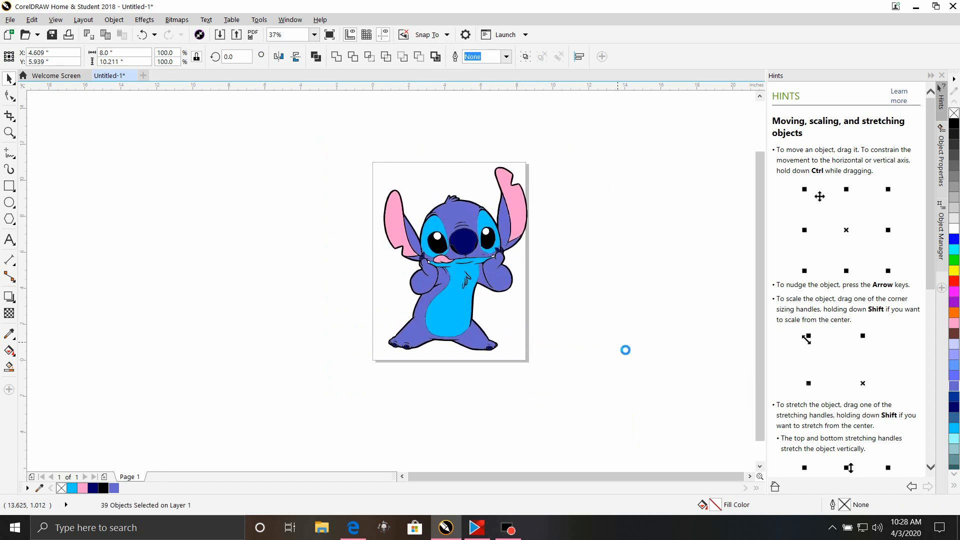
{"action": "key", "text": "Left"}
{"action": "key", "text": "Left"}
{"action": "key", "text": "Left"}
{"action": "key", "text": "Left"}
{"action": "key", "text": "Left"}
{"action": "key", "text": "Left"}
{"action": "key", "text": "Left"}
{"action": "key", "text": "Left"}
{"action": "key", "text": "Left"}
{"action": "key", "text": "Left"}
{"action": "key", "text": "Left"}
{"action": "key", "text": "Left"}
{"action": "key", "text": "Left"}
{"action": "key", "text": "Left"}
{"action": "key", "text": "Left"}
{"action": "key", "text": "Left"}
{"action": "key", "text": "Left"}
{"action": "key", "text": "Left"}
{"action": "key", "text": "Left"}
{"action": "key", "text": "Left"}
{"action": "key", "text": "Left"}
{"action": "key", "text": "Left"}
{"action": "key", "text": "Left"}
{"action": "key", "text": "Left"}
{"action": "key", "text": "Left"}
{"action": "key", "text": "Left"}
{"action": "key", "text": "Left"}
{"action": "key", "text": "Left"}
{"action": "key", "text": "Left"}
{"action": "key", "text": "Left"}
{"action": "key", "text": "Left"}
{"action": "key", "text": "Left"}
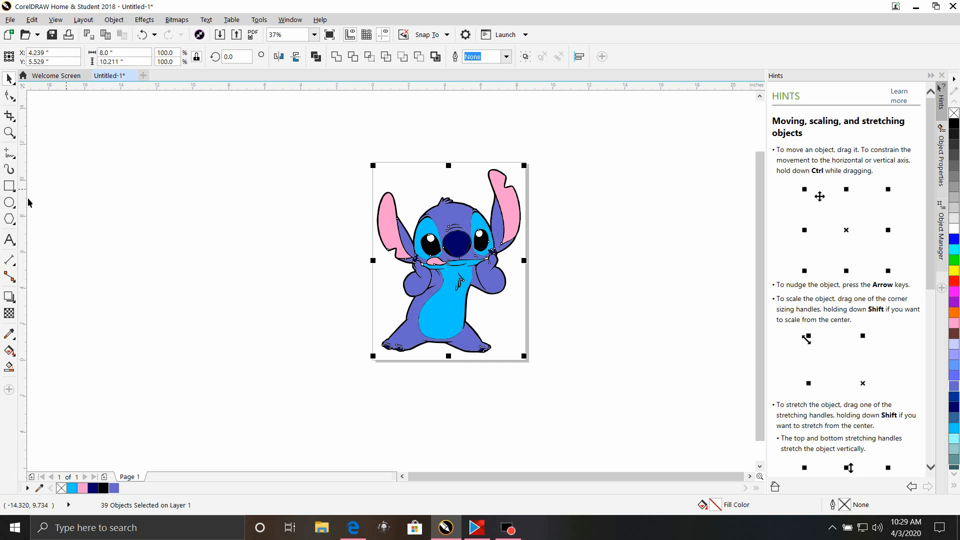
Step: Check how the drawing fits the page in the print preview, and close the print settings without printing
{"action": "left_click", "coordinate": [10, 20]}
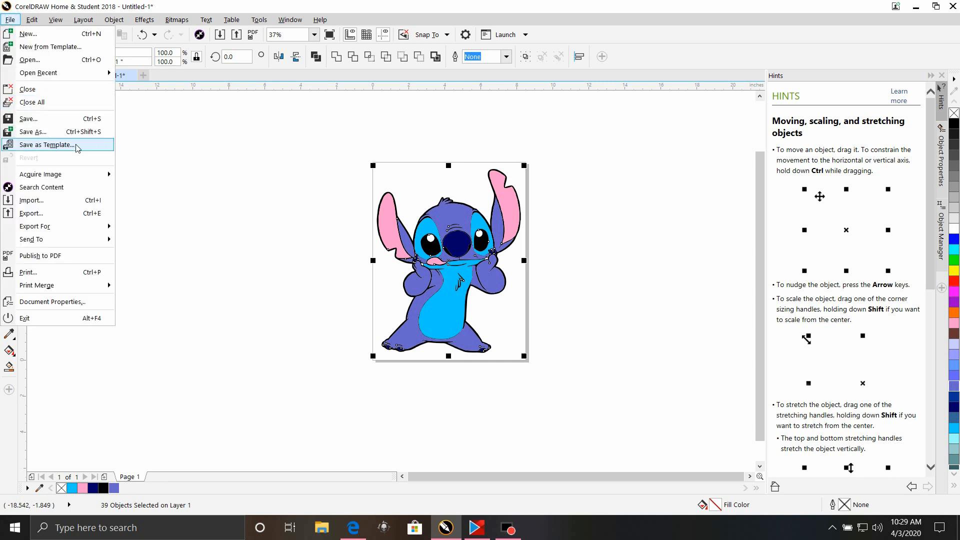
{"action": "left_click", "coordinate": [83, 271]}
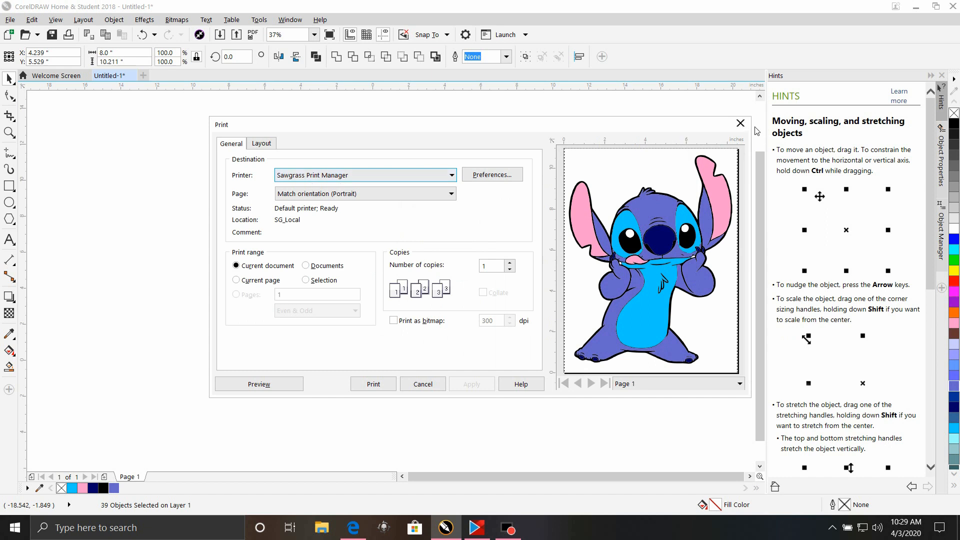
{"action": "left_click", "coordinate": [741, 123]}
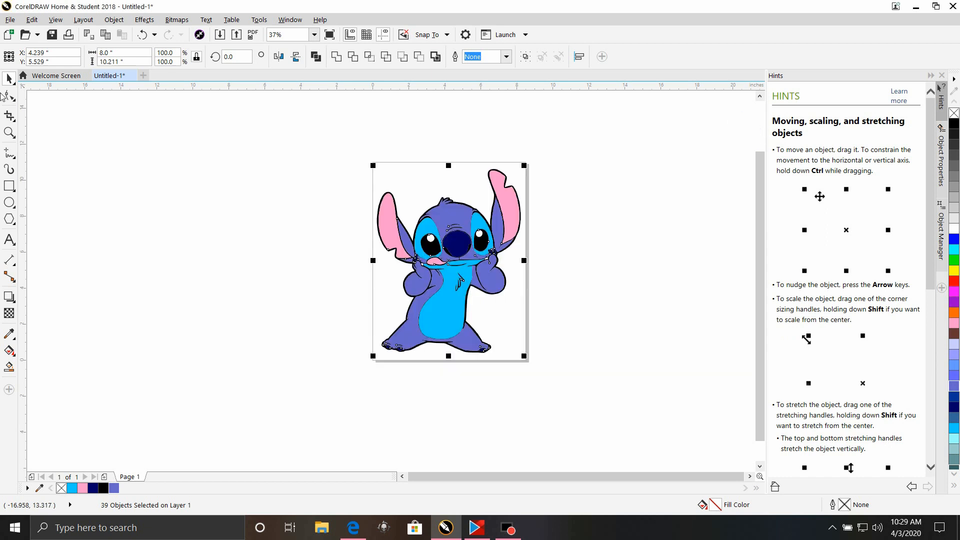
Step: Import the Stitch SVG from the recent files, place it over the page's left side and delete the placed copy
{"action": "left_click", "coordinate": [14, 19]}
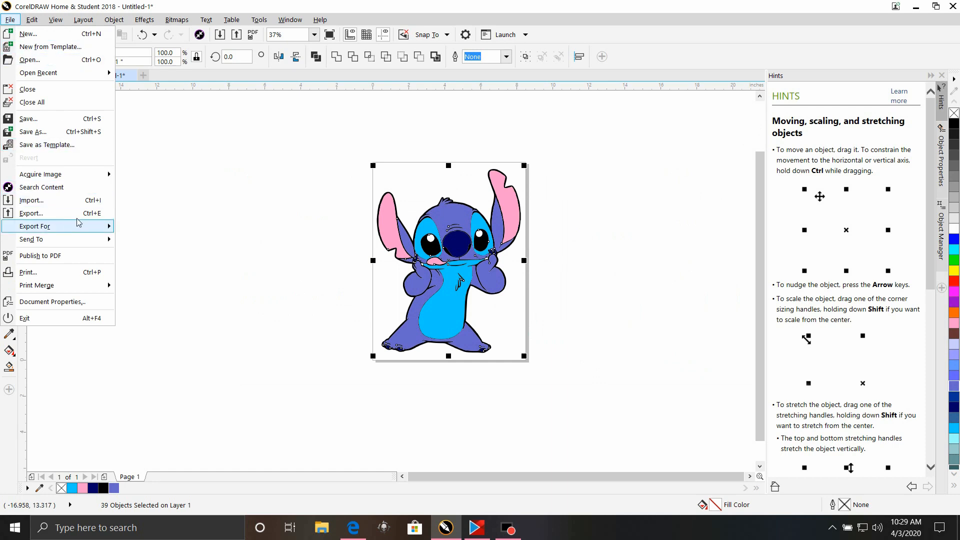
{"action": "left_click", "coordinate": [93, 200]}
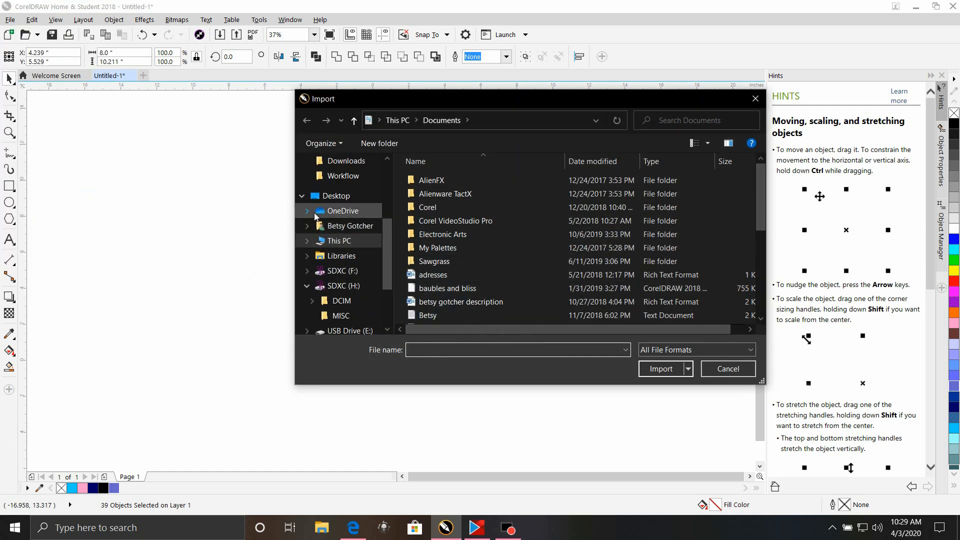
{"action": "scroll", "coordinate": [316, 215], "scroll_direction": "up", "scroll_amount": 2}
{"action": "scroll", "coordinate": [373, 175], "scroll_direction": "up", "scroll_amount": 1}
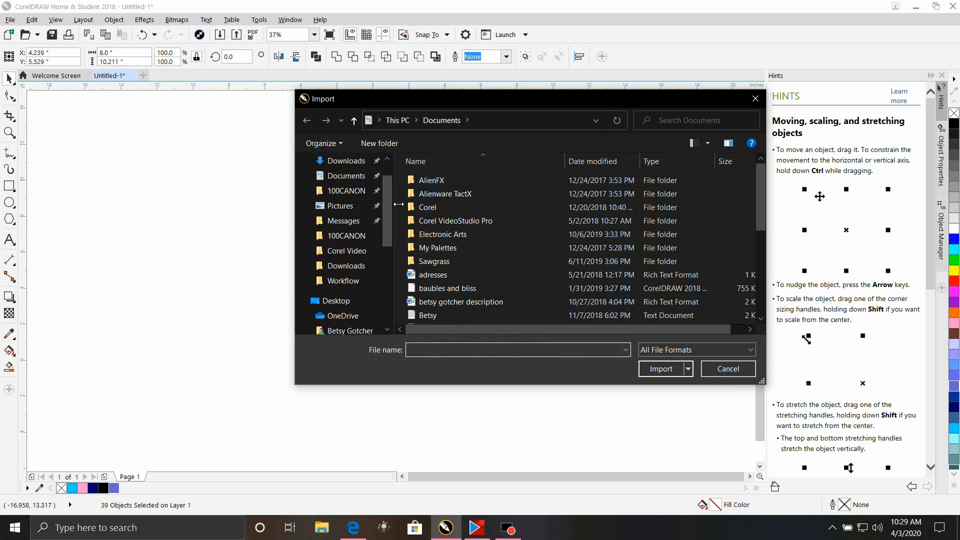
{"action": "scroll", "coordinate": [380, 225], "scroll_direction": "up", "scroll_amount": 1}
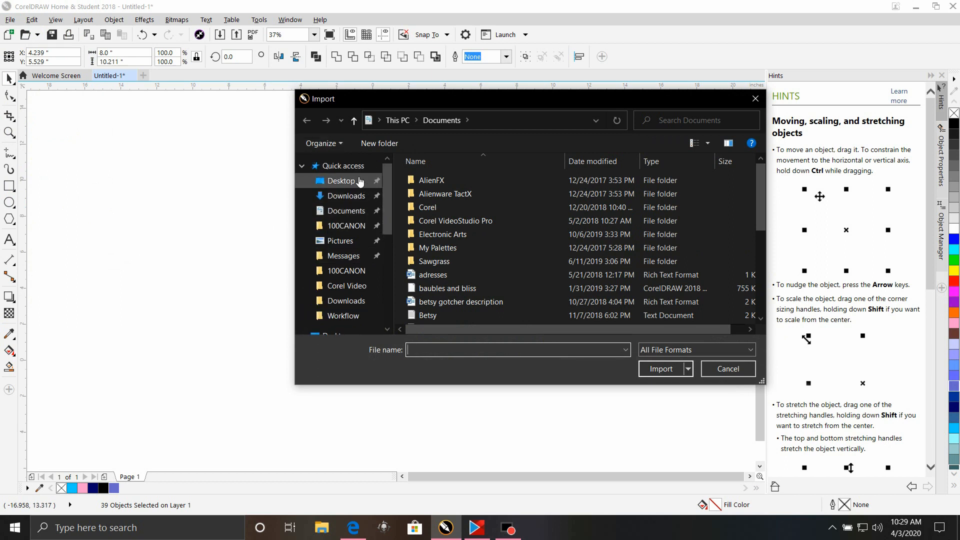
{"action": "left_click", "coordinate": [345, 165]}
{"action": "scroll", "coordinate": [555, 239], "scroll_direction": "down", "scroll_amount": 1}
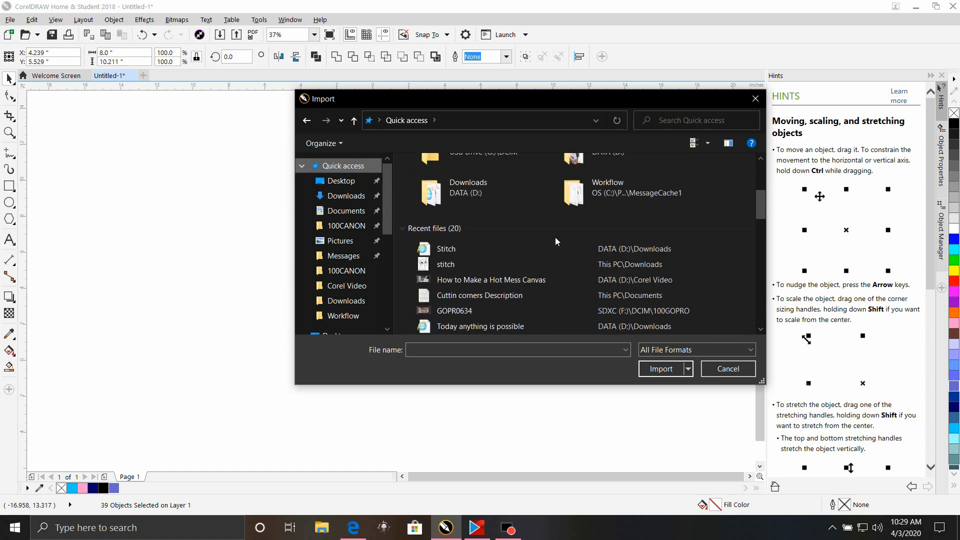
{"action": "scroll", "coordinate": [555, 237], "scroll_direction": "down", "scroll_amount": 2}
{"action": "scroll", "coordinate": [535, 235], "scroll_direction": "up", "scroll_amount": 2}
{"action": "left_click", "coordinate": [491, 229]}
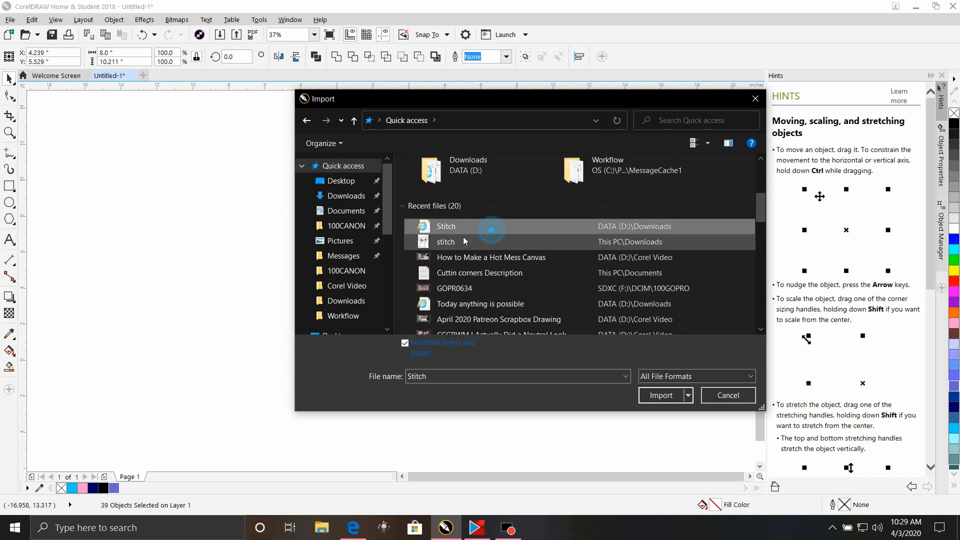
{"action": "left_click", "coordinate": [680, 394]}
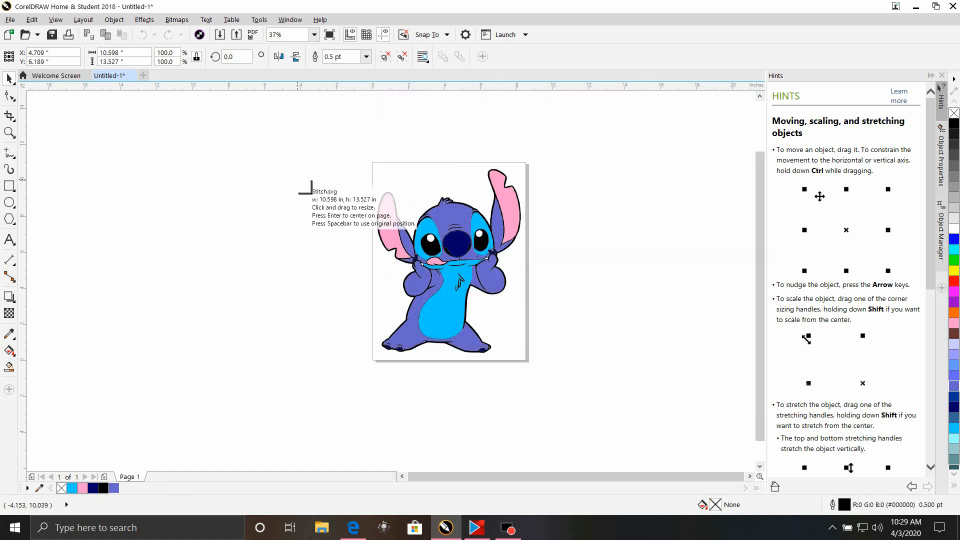
{"action": "left_click", "coordinate": [299, 181]}
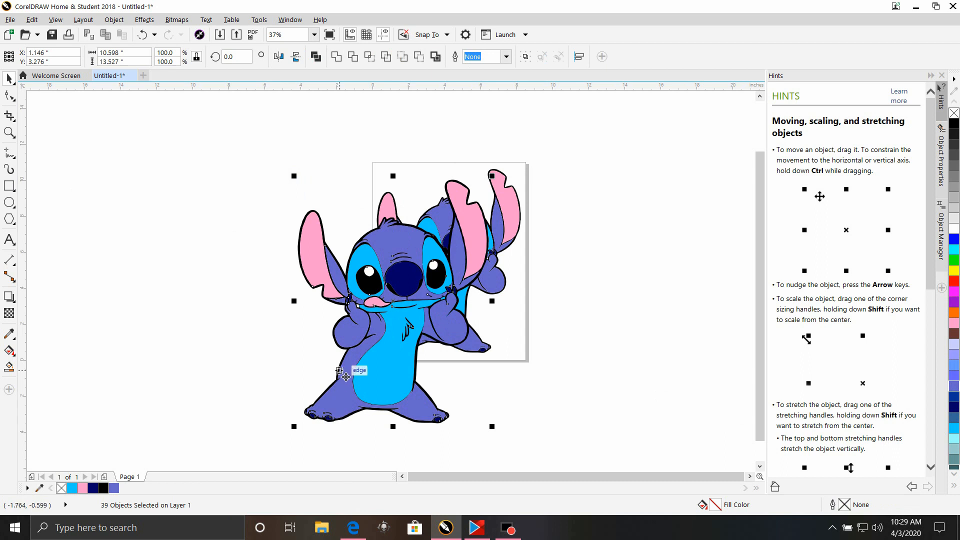
{"action": "key", "text": "Delete"}
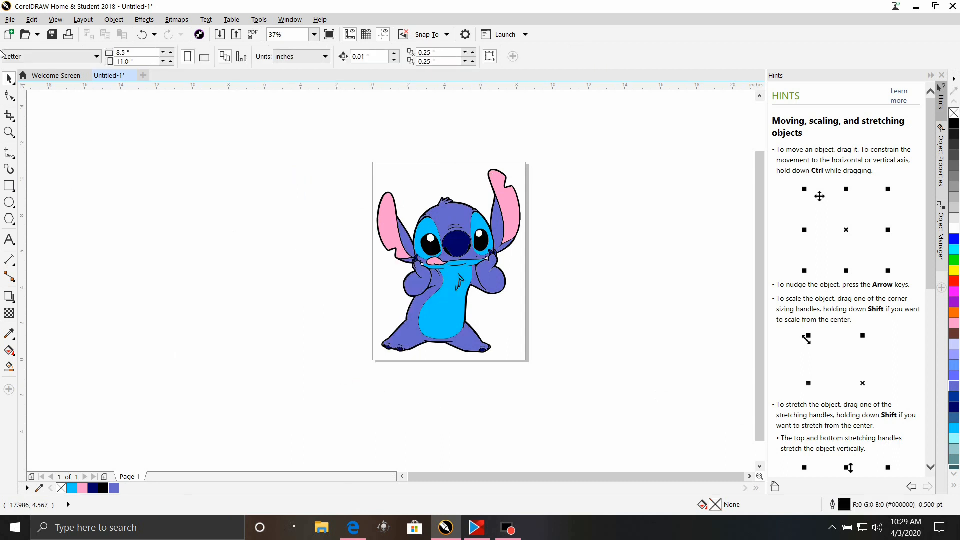
Step: Import the original stitch.gif coloring page from the recent files and place it outside the page at its original size
{"action": "left_click", "coordinate": [10, 20]}
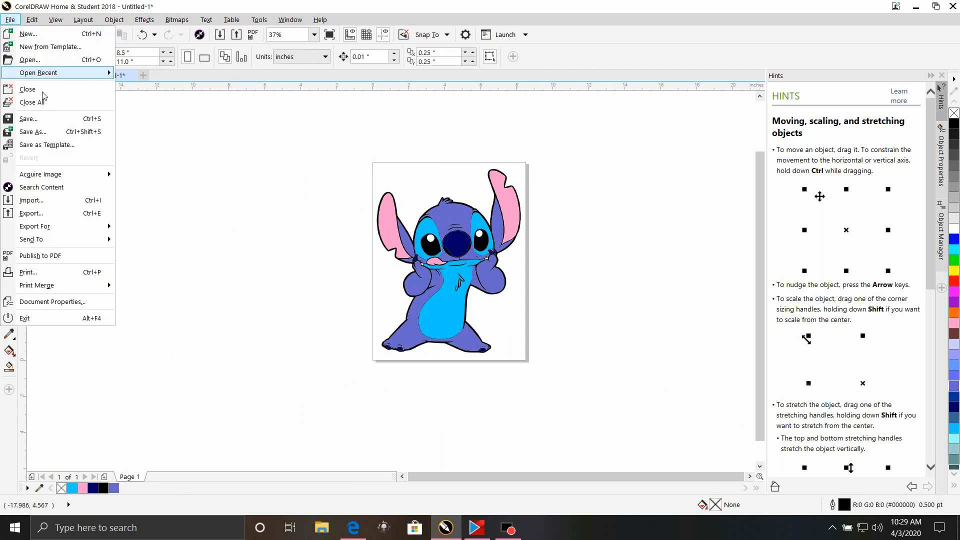
{"action": "left_click", "coordinate": [67, 200]}
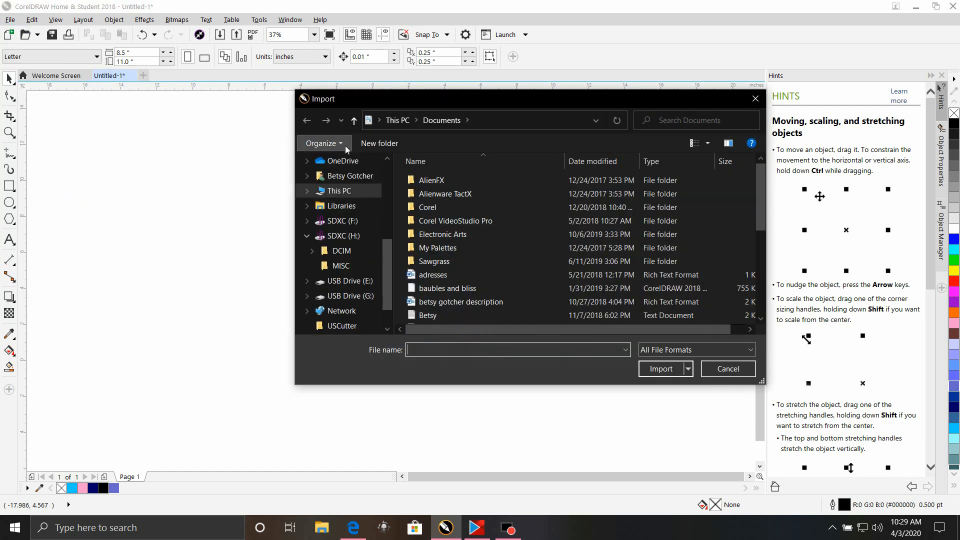
{"action": "scroll", "coordinate": [362, 169], "scroll_direction": "up", "scroll_amount": 5}
{"action": "left_click", "coordinate": [367, 172]}
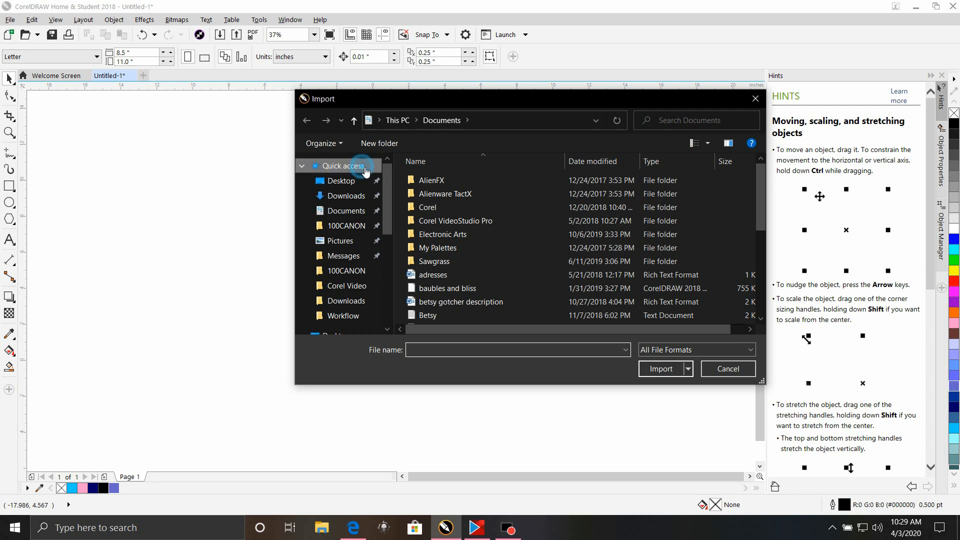
{"action": "scroll", "coordinate": [482, 244], "scroll_direction": "down", "scroll_amount": 3}
{"action": "left_click", "coordinate": [472, 269]}
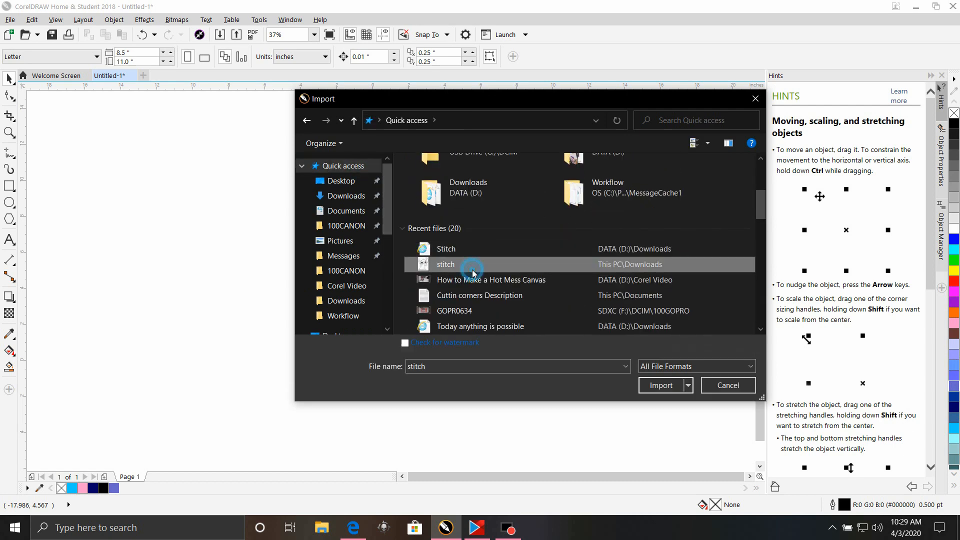
{"action": "left_click", "coordinate": [681, 386]}
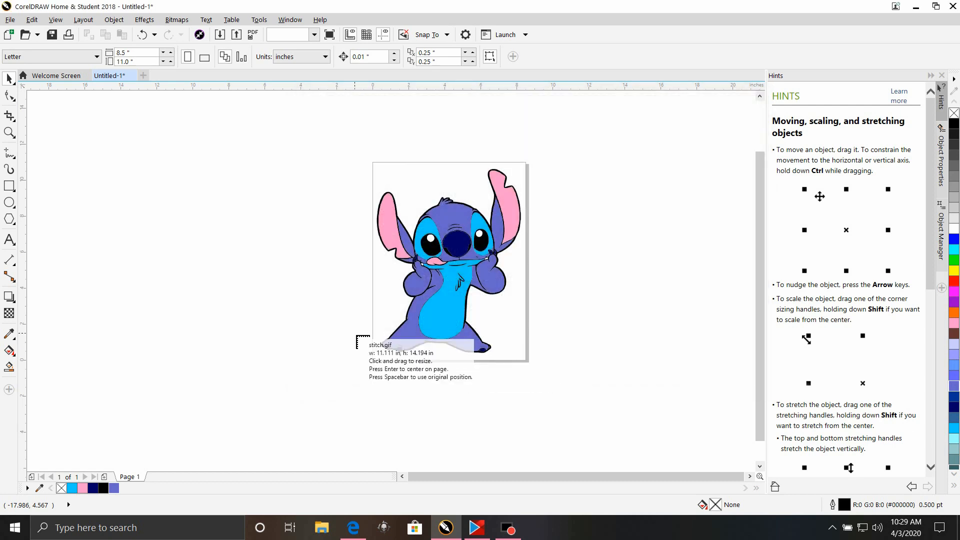
{"action": "left_click", "coordinate": [201, 184]}
Step: Position the imported line drawing to the left of the page beside the colored version, and close the Hints docker
{"action": "left_click_drag", "start_coordinate": [296, 284], "coordinate": [225, 224]}
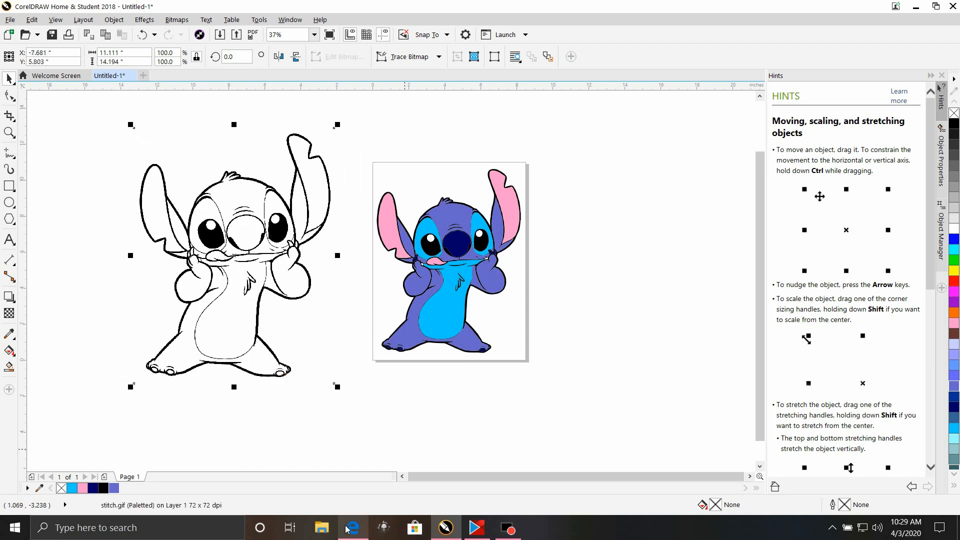
{"action": "mouse_move", "coordinate": [347, 529]}
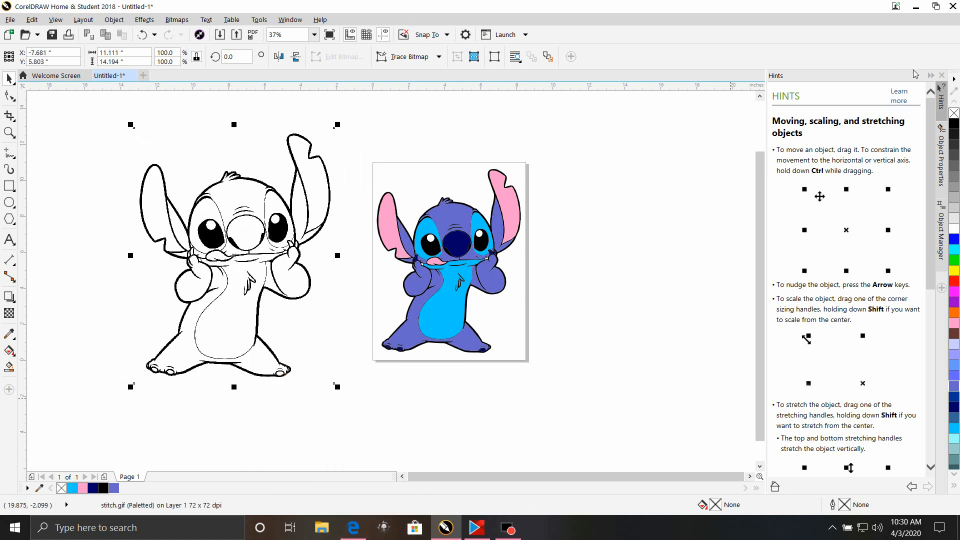
{"action": "left_click", "coordinate": [942, 75]}
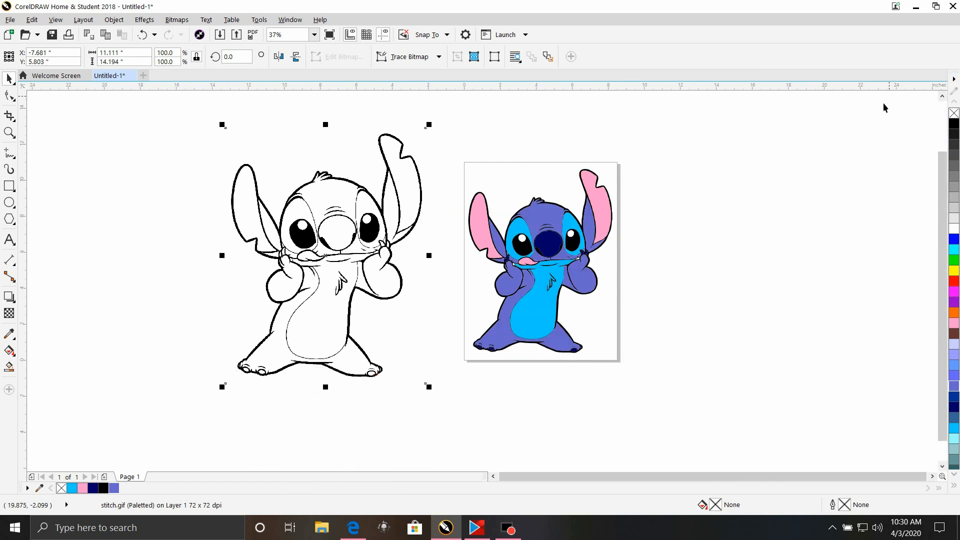